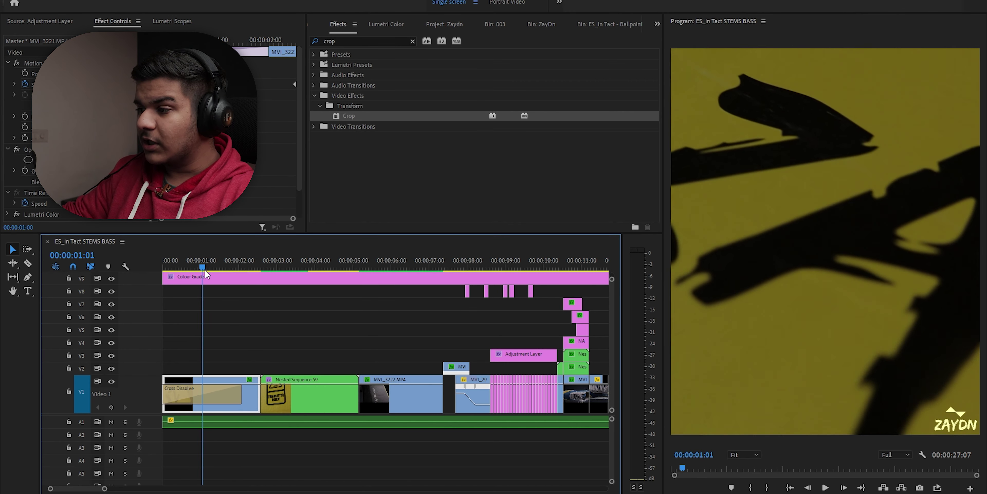
# Play the main sequence from its start into the yellow warning-label shot, and return the playhead to that shot's beginning.
pyautogui.moveTo(191, 266); pyautogui.dragTo(127, 274)
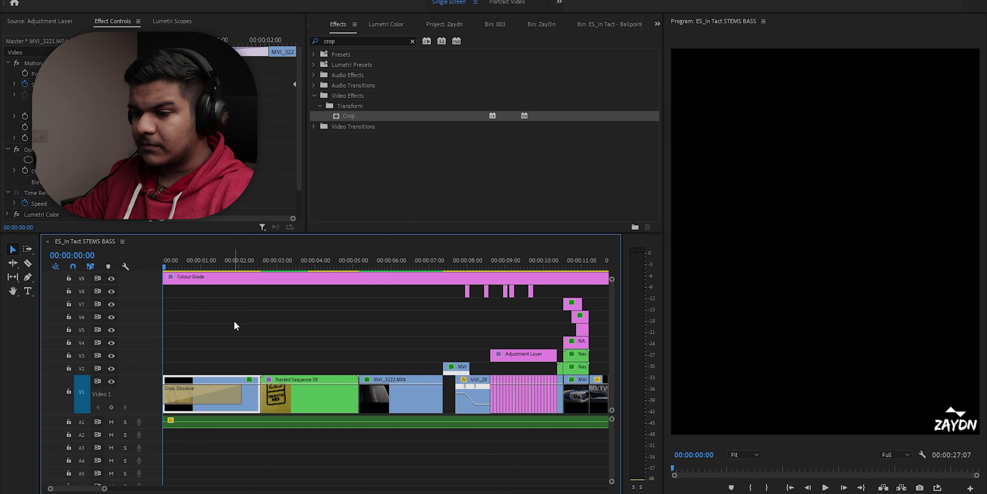
pyautogui.press('space')
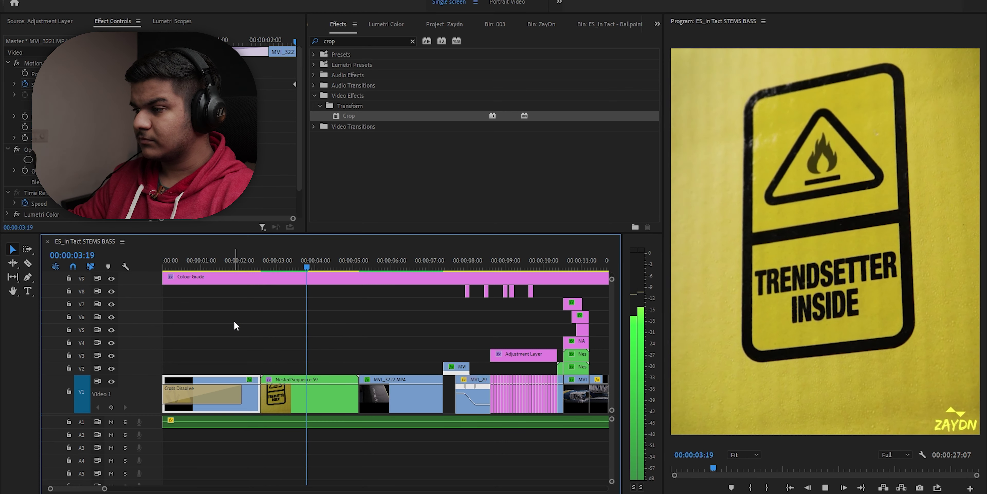
pyautogui.click(264, 262)
pyautogui.moveTo(264, 261)
pyautogui.mouseDown()
pyautogui.moveTo(331, 265)
pyautogui.moveTo(264, 267)
pyautogui.mouseUp()
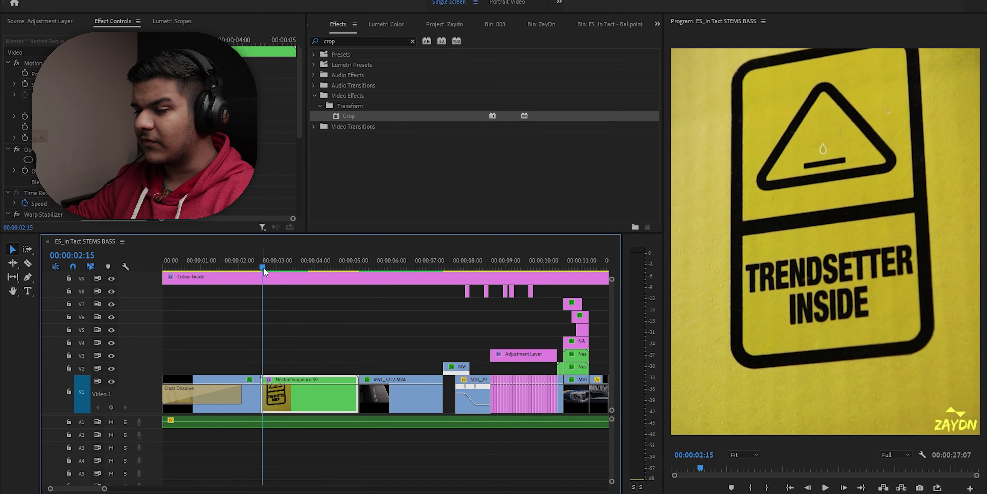
# Open Nested Sequence 59 from the main timeline and save the project, with the playhead back at the nested sequence's start.
pyautogui.doubleClick(320, 393)
pyautogui.press('space')
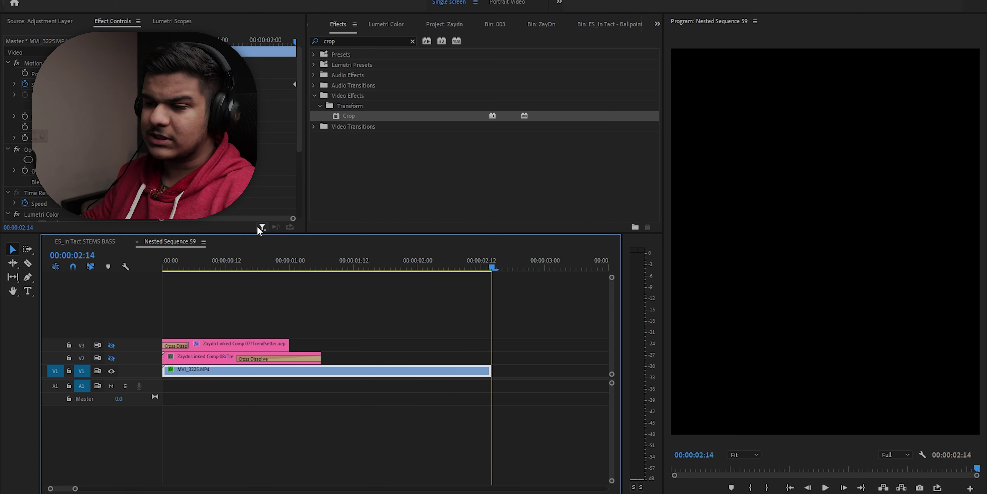
pyautogui.press('space')
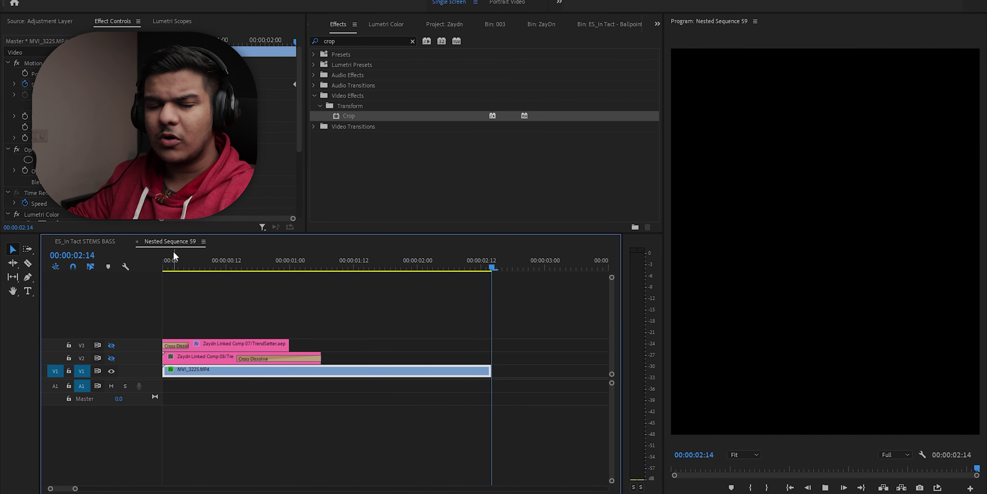
pyautogui.hotkey('ctrl', 's')
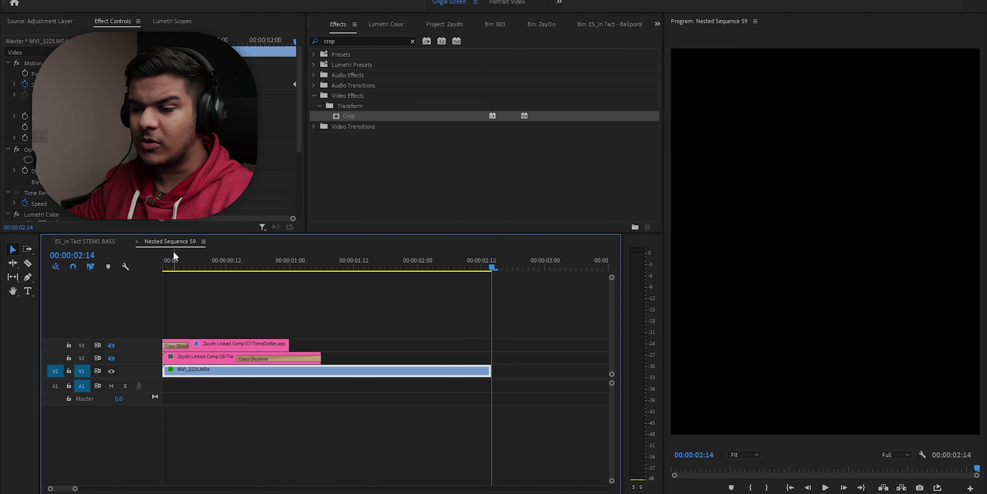
pyautogui.press('Home')
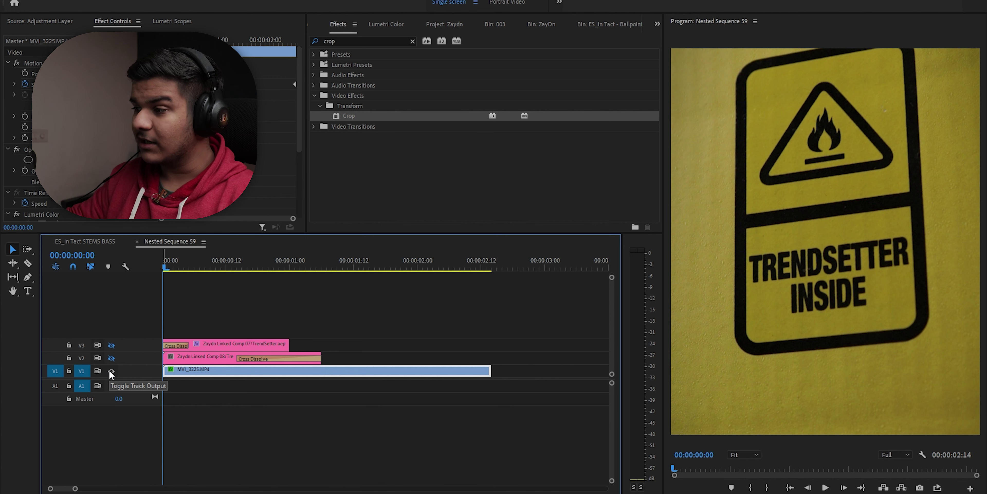
# Enable the V2 track output and inspect its linked comp, first with V1 temporarily hidden and again over the footage.
pyautogui.click(111, 358)
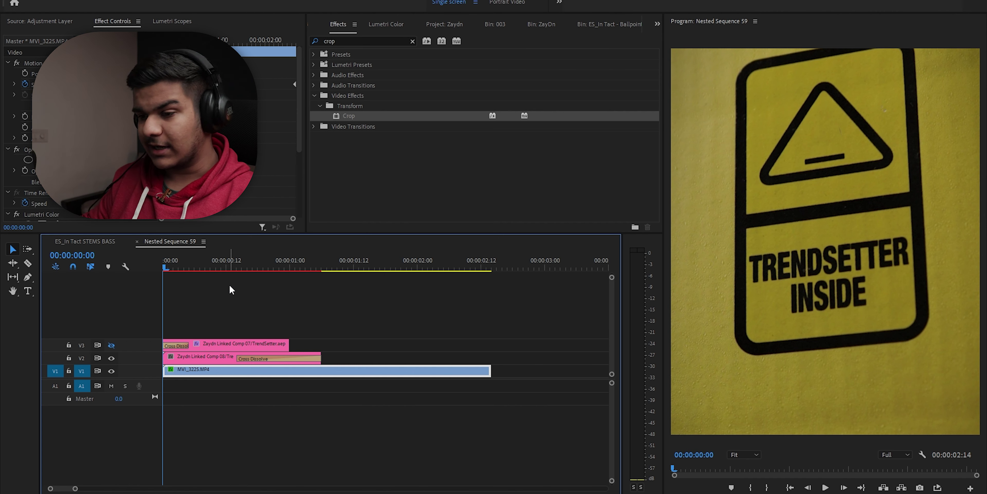
pyautogui.click(112, 371)
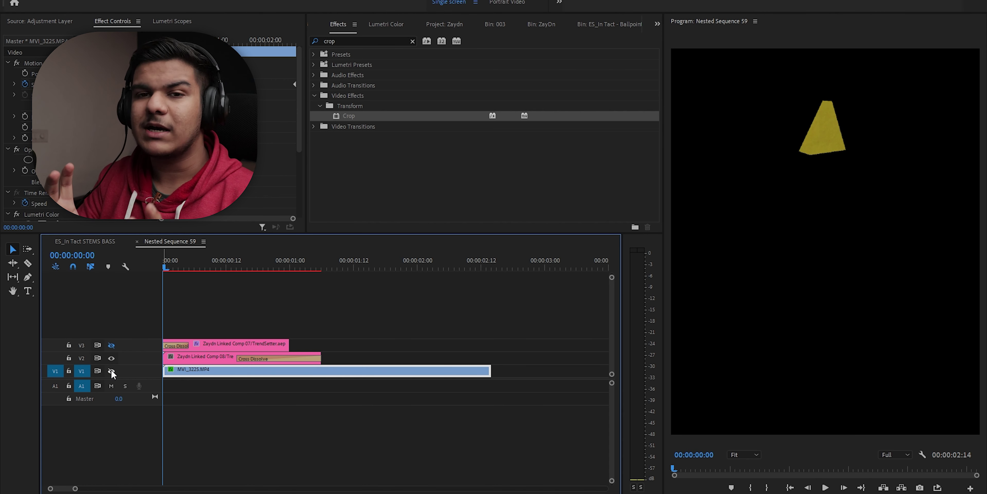
pyautogui.click(173, 269)
pyautogui.moveTo(174, 270); pyautogui.dragTo(161, 277)
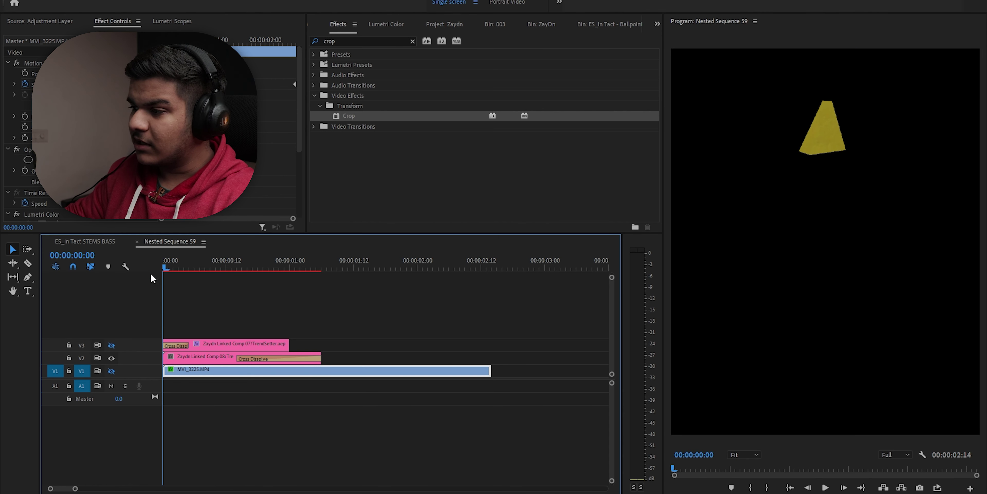
pyautogui.click(112, 372)
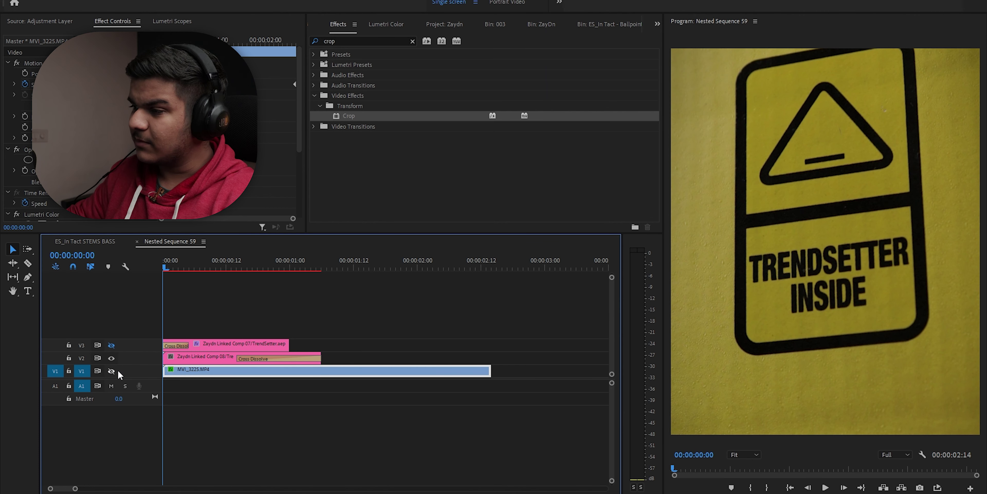
pyautogui.moveTo(183, 269); pyautogui.dragTo(121, 274)
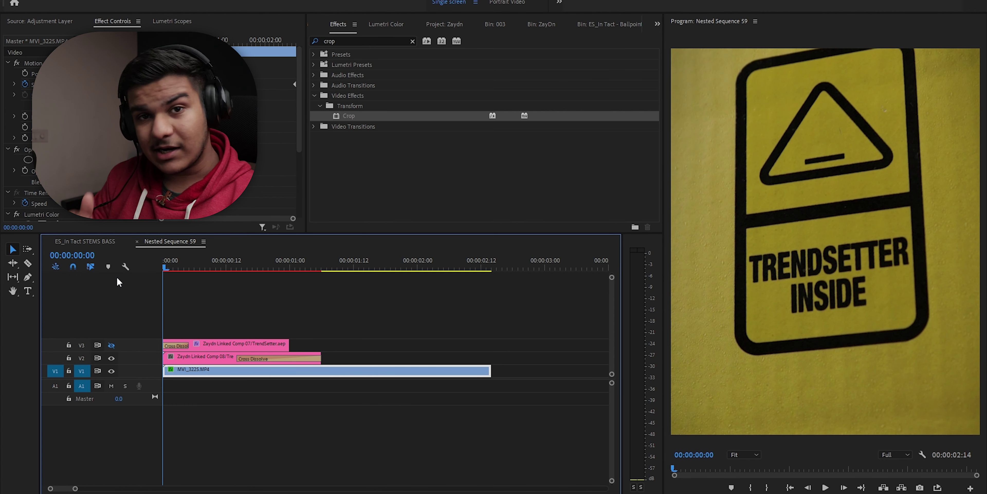
pyautogui.moveTo(117, 278); pyautogui.dragTo(328, 267)
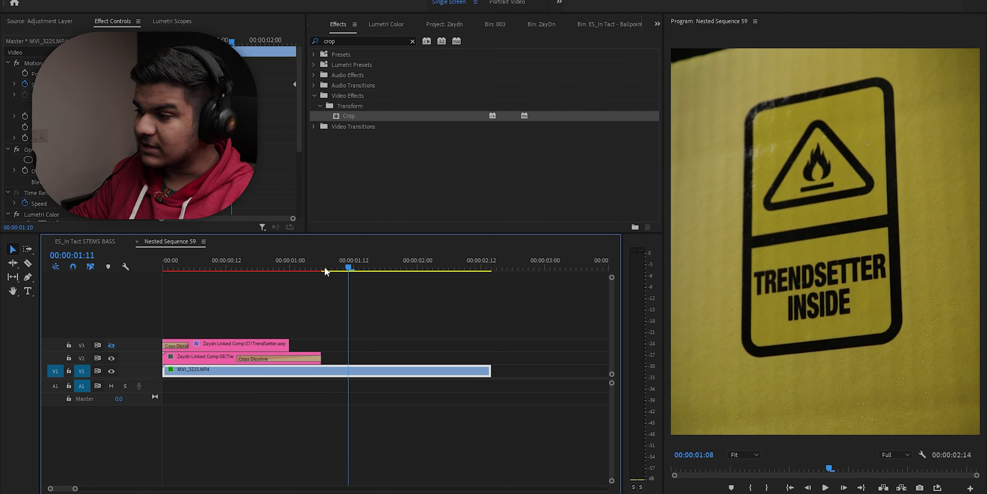
pyautogui.press('Home')
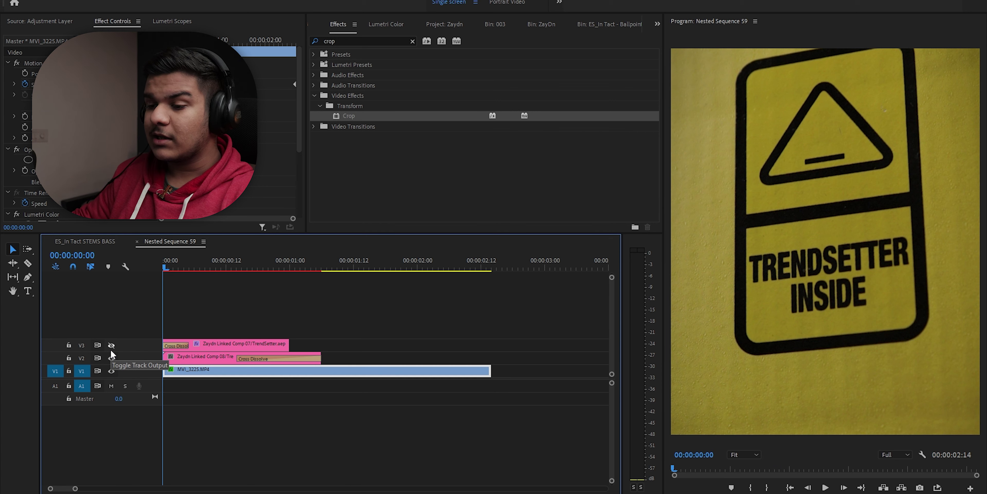
# Enable the V3 track output and play its linked comp alone, with V2 and V1 hidden temporarily.
pyautogui.click(110, 350)
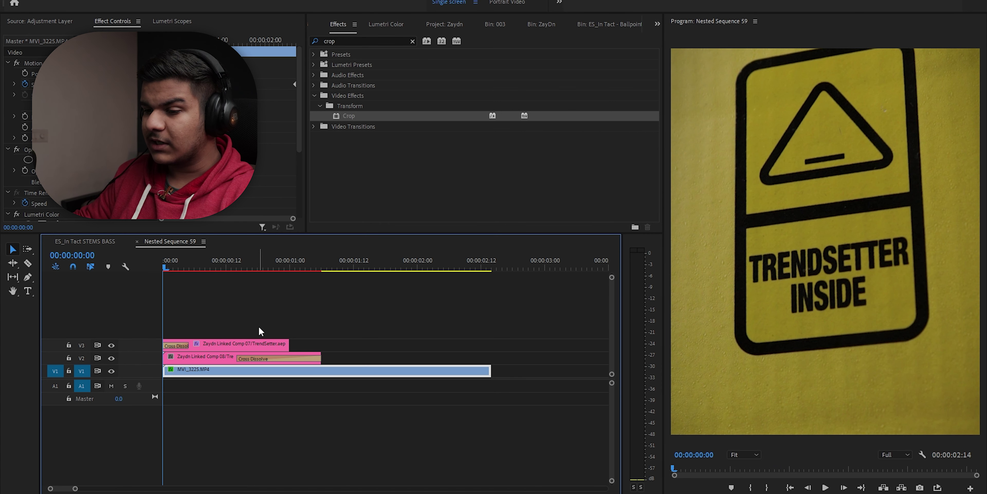
pyautogui.click(245, 342)
pyautogui.click(232, 267)
pyautogui.click(111, 358)
pyautogui.click(111, 371)
pyautogui.press('space')
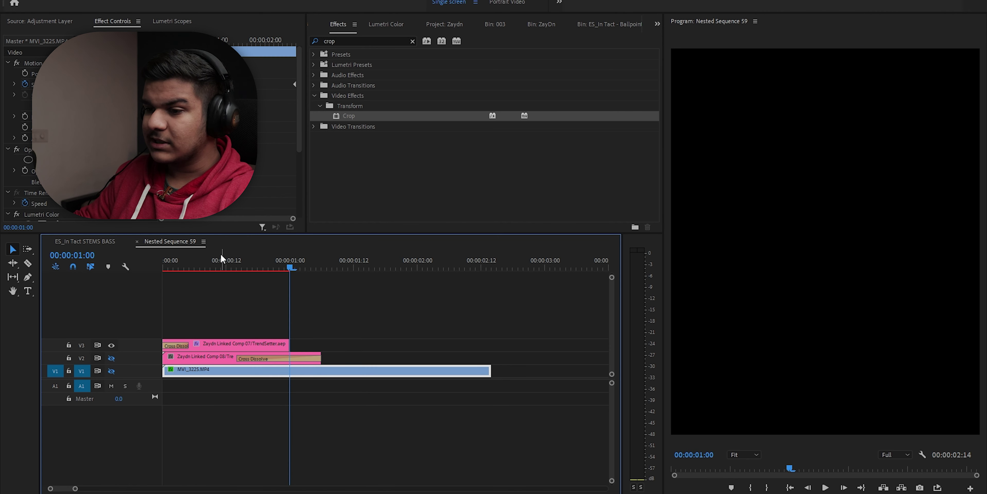
pyautogui.click(111, 357)
pyautogui.click(111, 371)
# Return to the main sequence, examine the nested clip's Warp Stabilizer settings, and play on through MVI_3222.MP4.
pyautogui.click(173, 370)
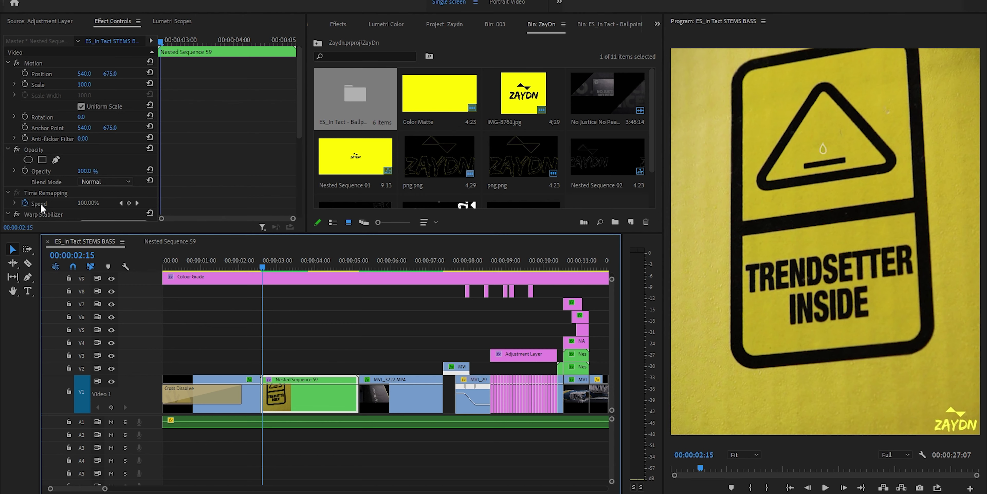
pyautogui.scroll(-4, 42, 202)
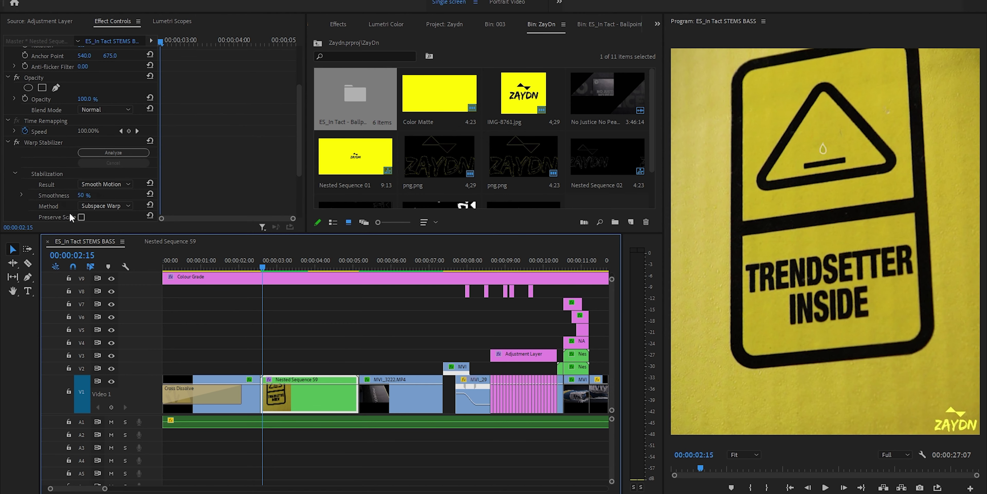
pyautogui.press('space')
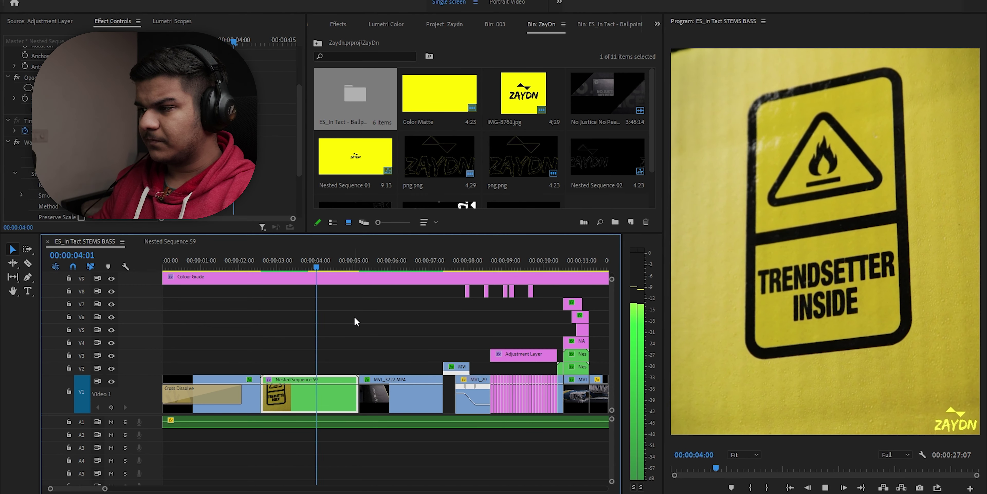
pyautogui.press('space')
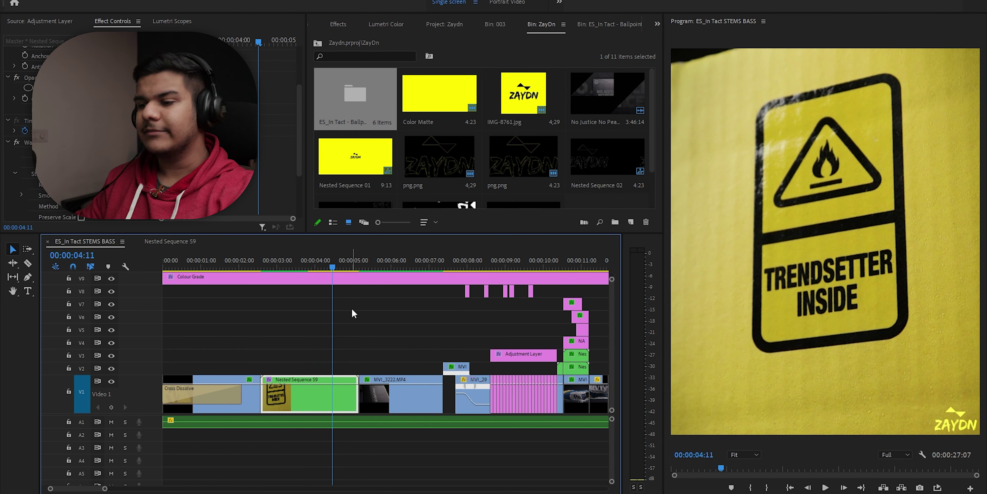
pyautogui.press('space')
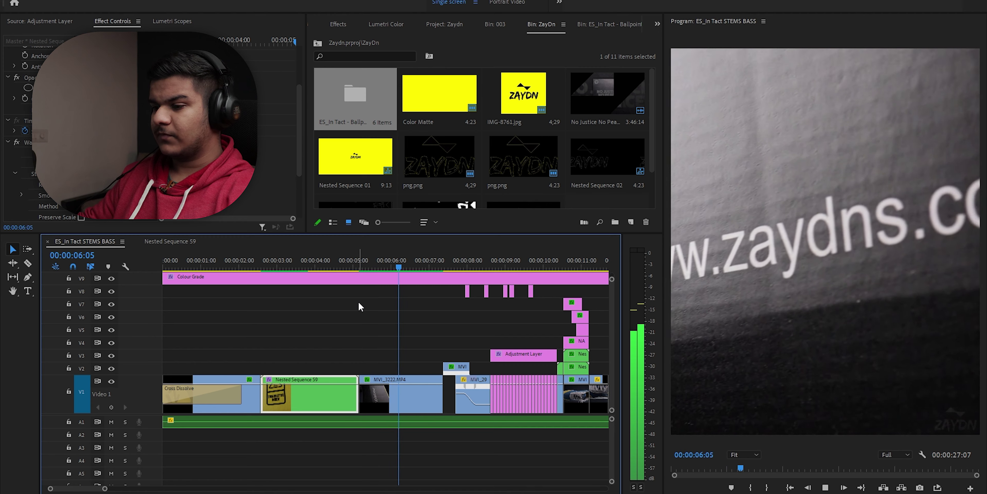
pyautogui.press('space')
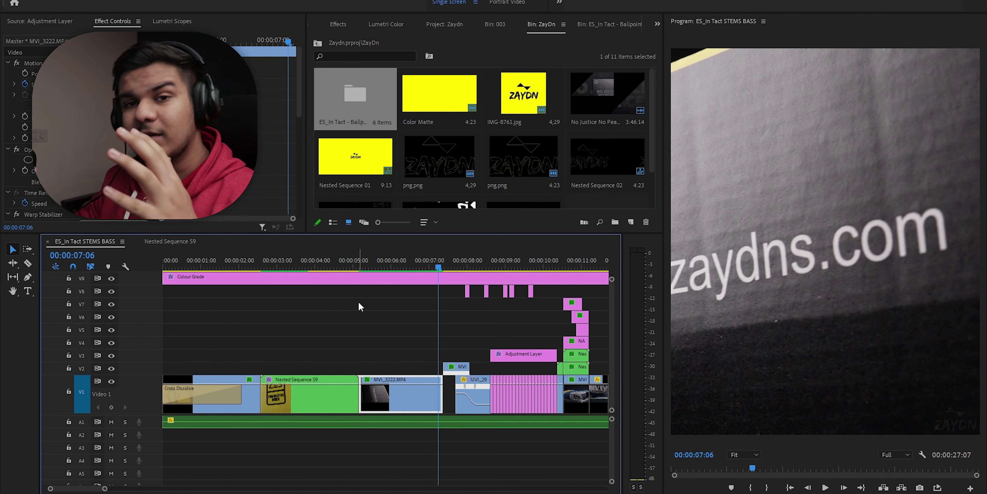
# Review the transition from MVI_3222.MP4 into the yellow logo shot, stopping at 00:00:07:15.
pyautogui.moveTo(407, 260); pyautogui.dragTo(350, 268)
pyautogui.click(428, 268)
pyautogui.click(466, 330)
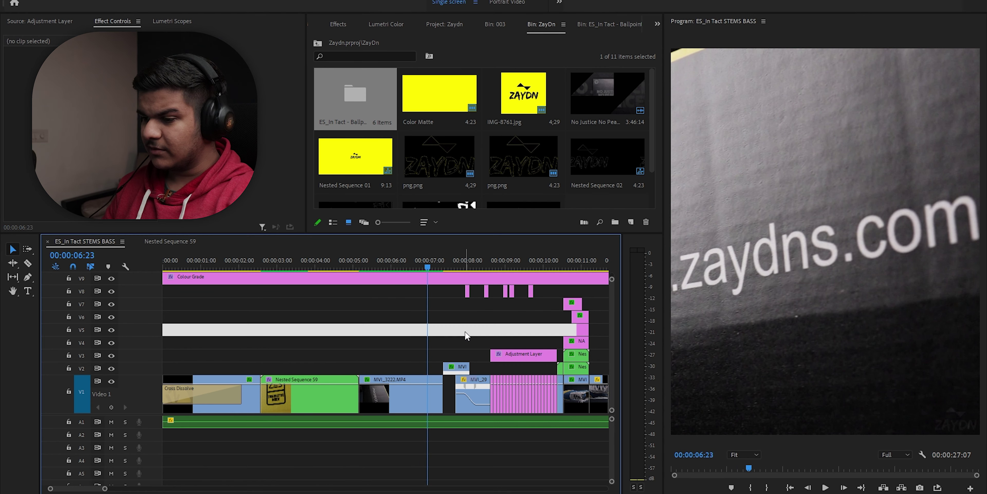
pyautogui.press('space')
pyautogui.click(461, 266)
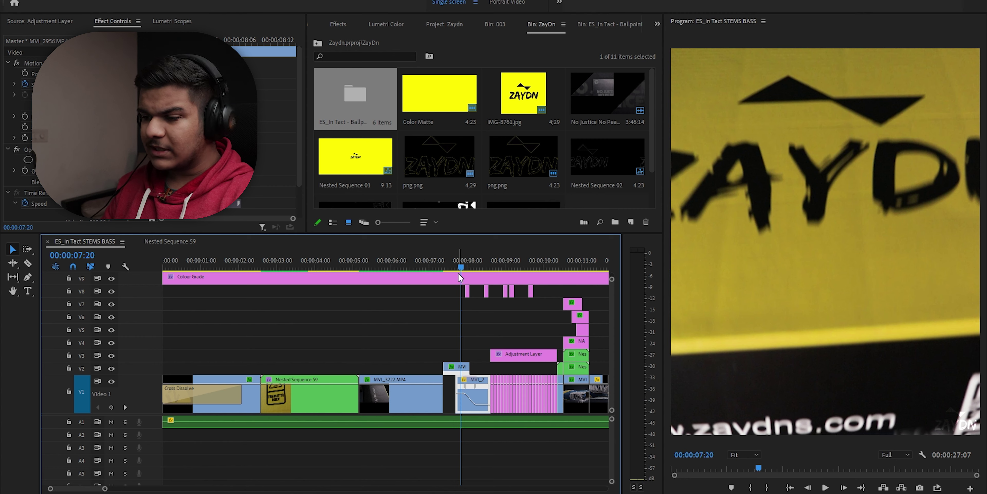
pyautogui.moveTo(457, 267)
pyautogui.mouseDown()
pyautogui.moveTo(465, 265)
pyautogui.moveTo(453, 267)
pyautogui.mouseUp()
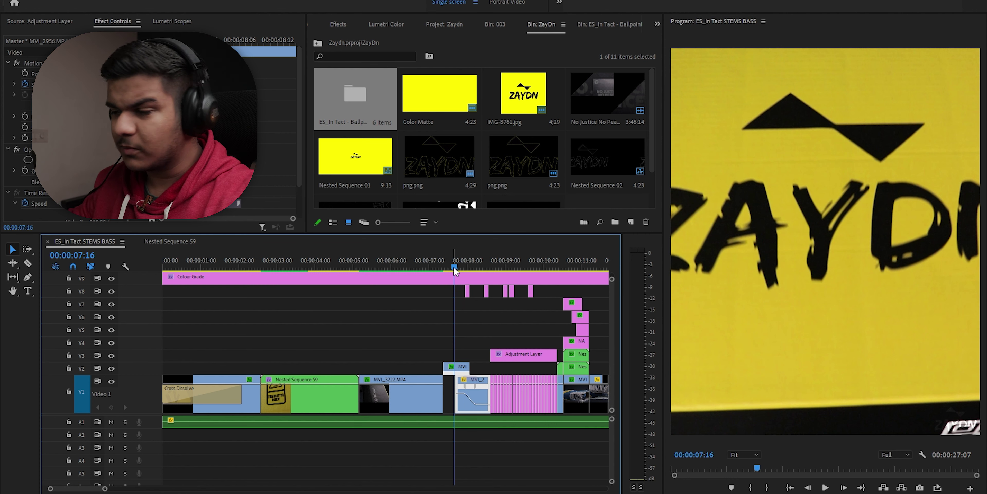
pyautogui.press('Left')
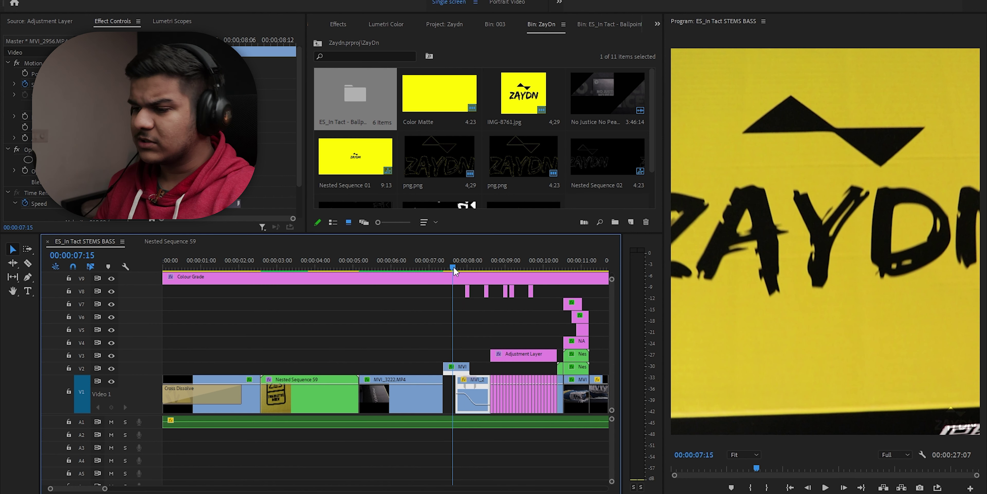
# Play the transition into the rapid shoe-photo run and replay the photo section under the adjustment layer.
pyautogui.press('space')
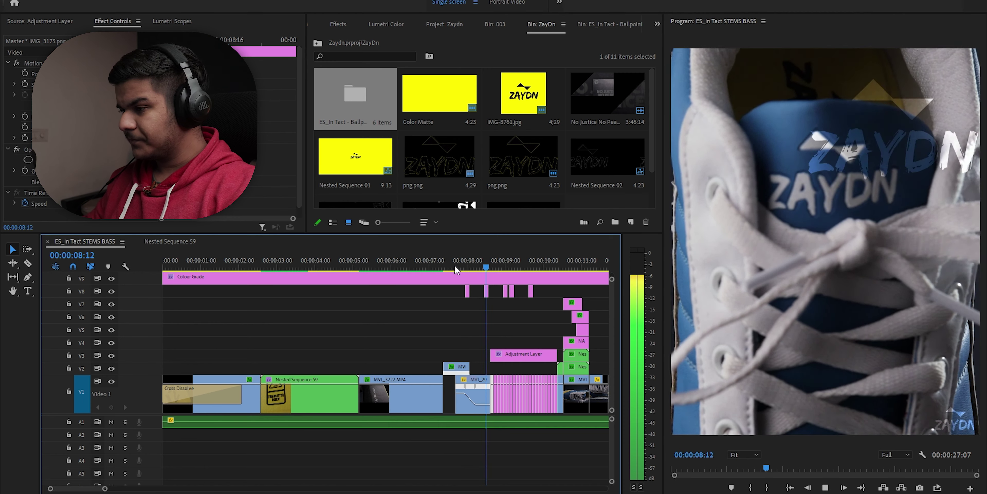
pyautogui.press('space')
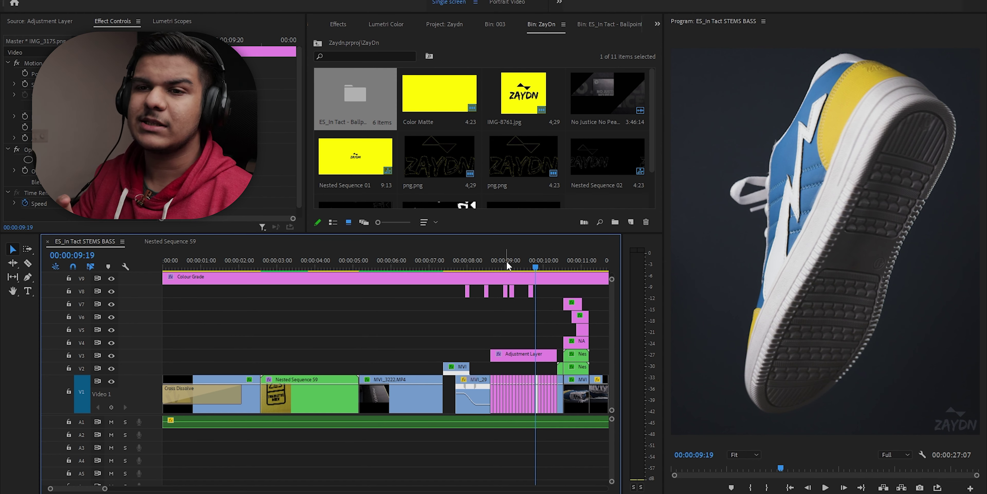
pyautogui.click(491, 267)
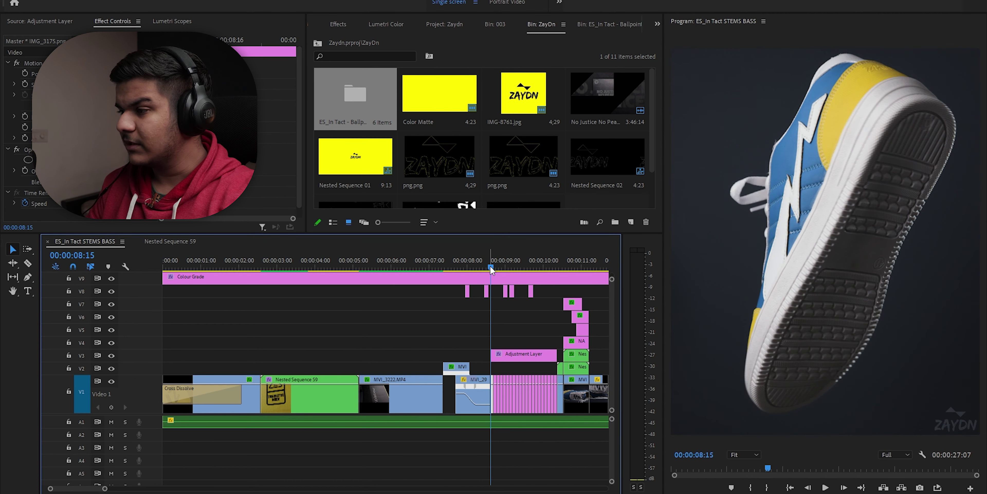
pyautogui.press('space')
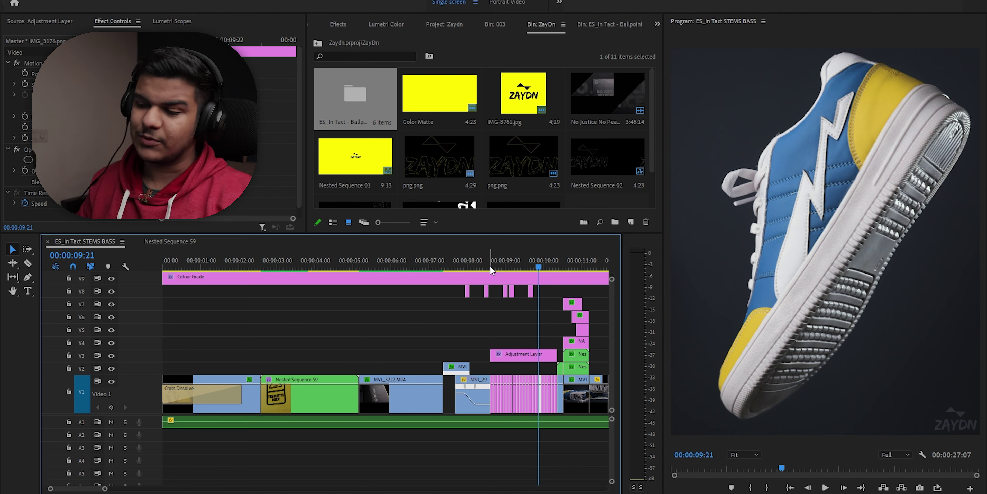
pyautogui.click(482, 264)
pyautogui.press('space')
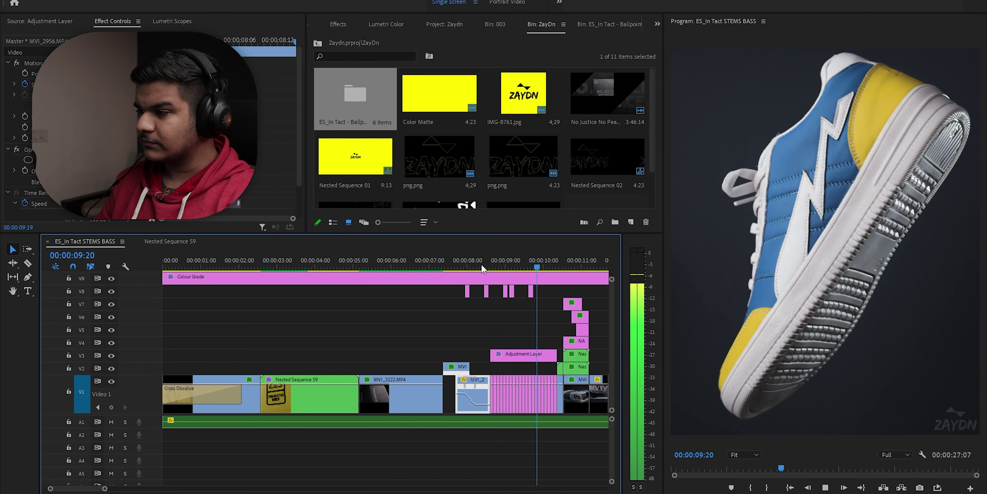
pyautogui.click(555, 253)
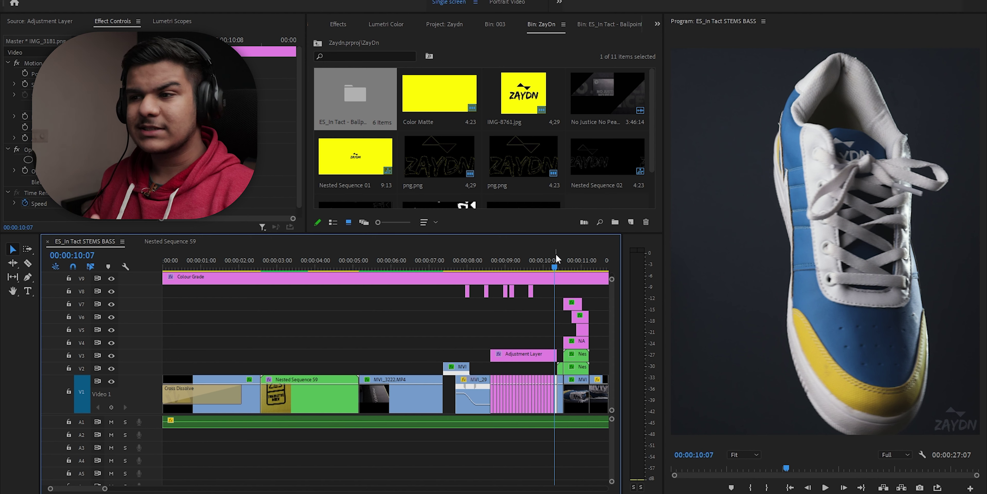
# Review the end of the shoe-photo run and the start of the layered NARUTO section, stopping at 00:00:10:12.
pyautogui.moveTo(556, 253); pyautogui.dragTo(539, 259)
pyautogui.click(549, 312)
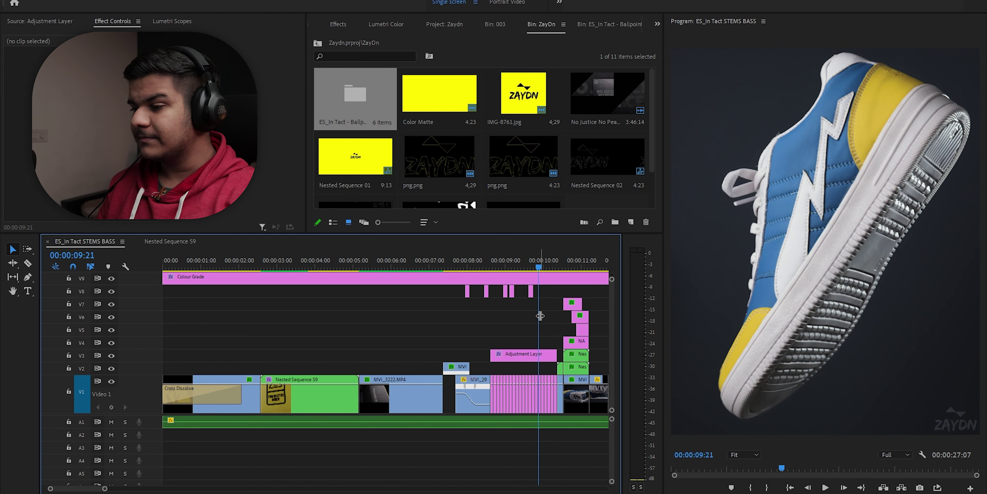
pyautogui.press('space')
pyautogui.click(568, 268)
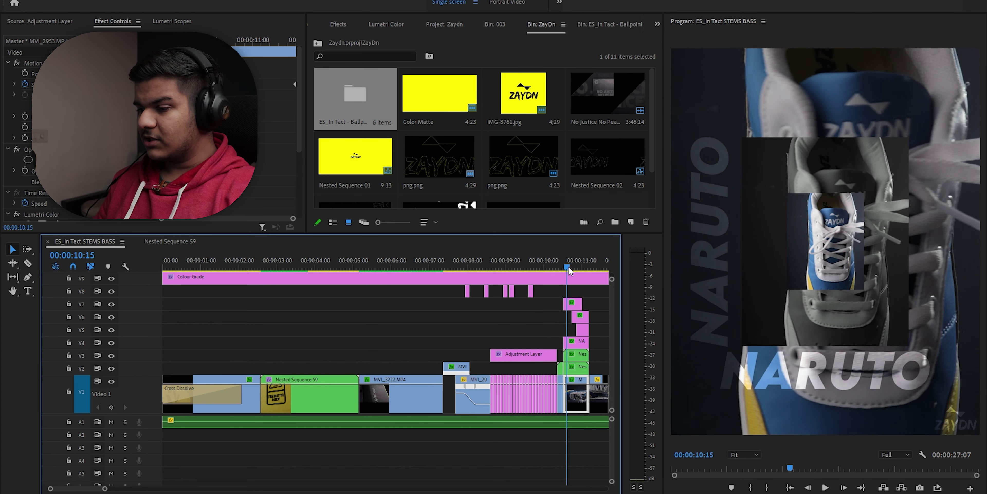
pyautogui.click(563, 267)
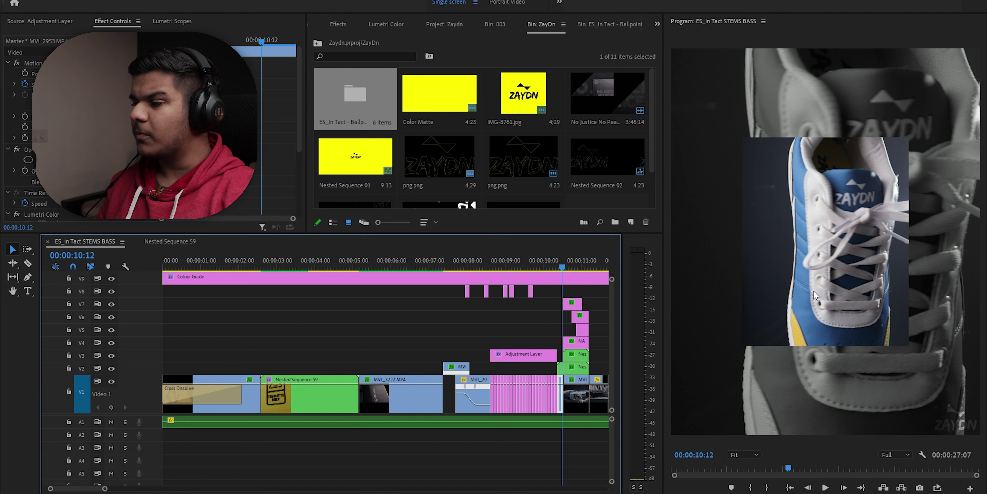
# Select the nested shoe clip on V2 at 00:00:10:12 and examine its Motion Scale setting.
pyautogui.click(560, 367)
pyautogui.click(84, 85)
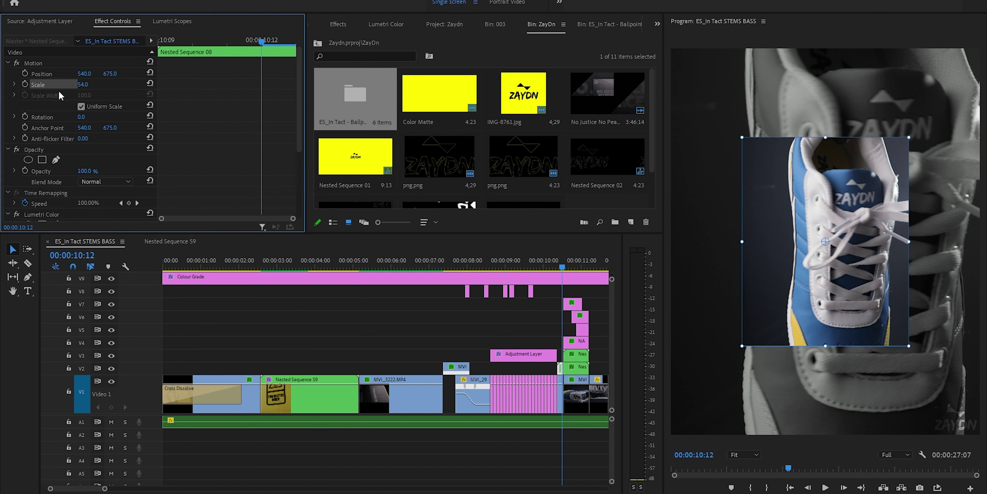
pyautogui.moveTo(82, 84); pyautogui.dragTo(381, 180)
# Replay the opening of the layered NARUTO section from 00:00:10:06, checking the frames at 00:00:10:12 and 00:00:10:13.
pyautogui.click(553, 265)
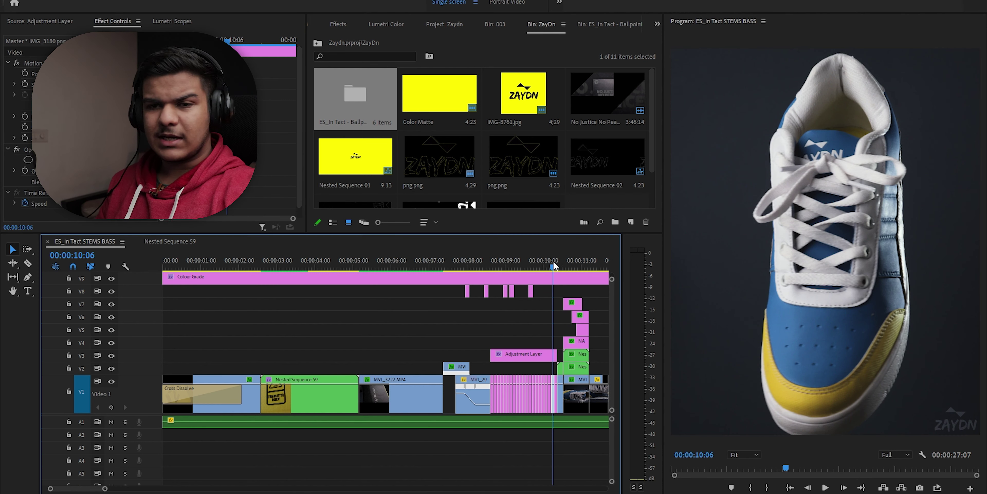
pyautogui.press('space')
pyautogui.press('space')
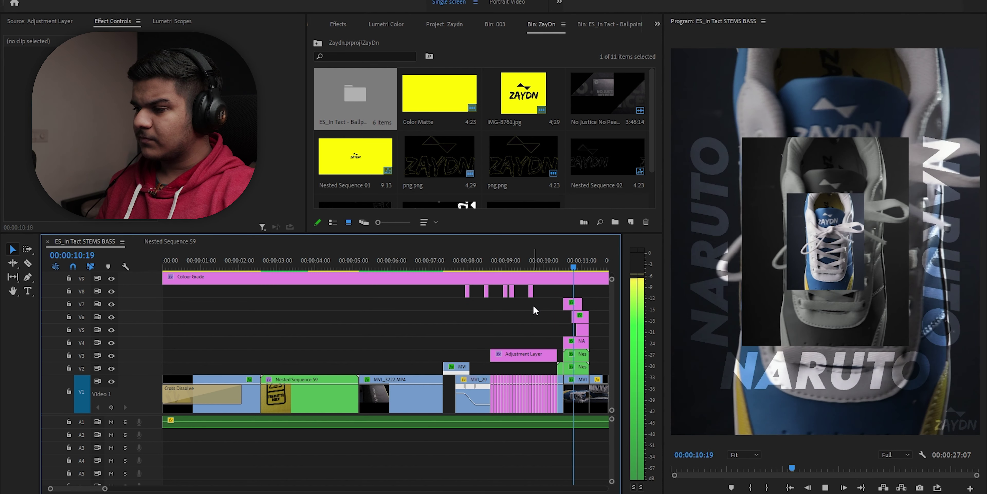
pyautogui.moveTo(571, 265); pyautogui.dragTo(563, 264)
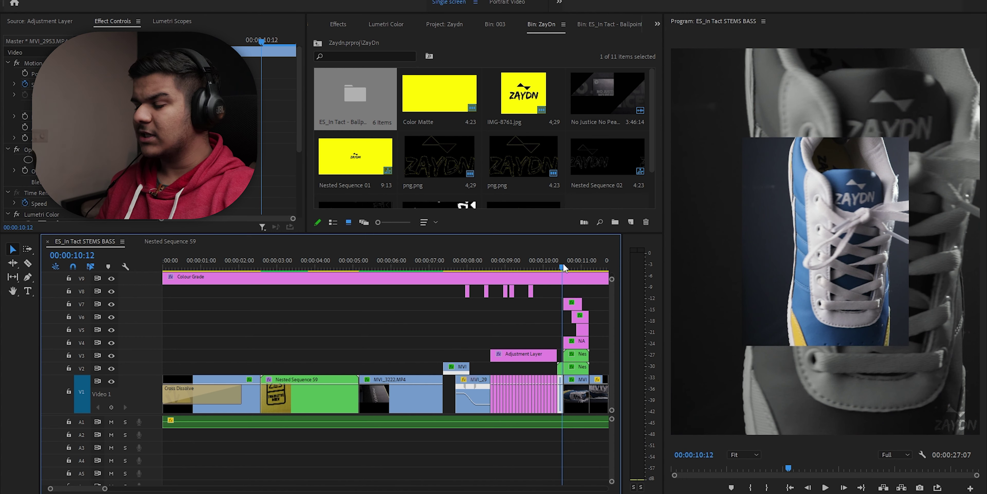
pyautogui.press('Right')
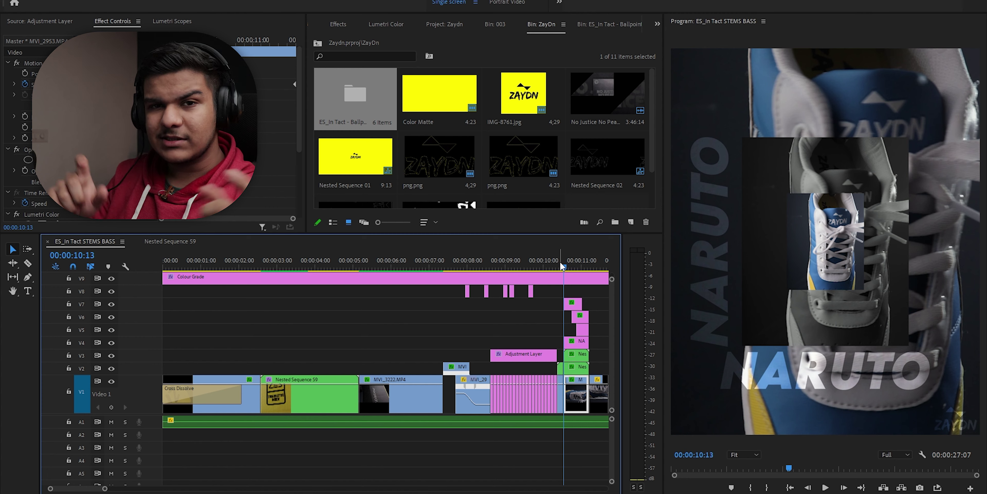
pyautogui.press('space')
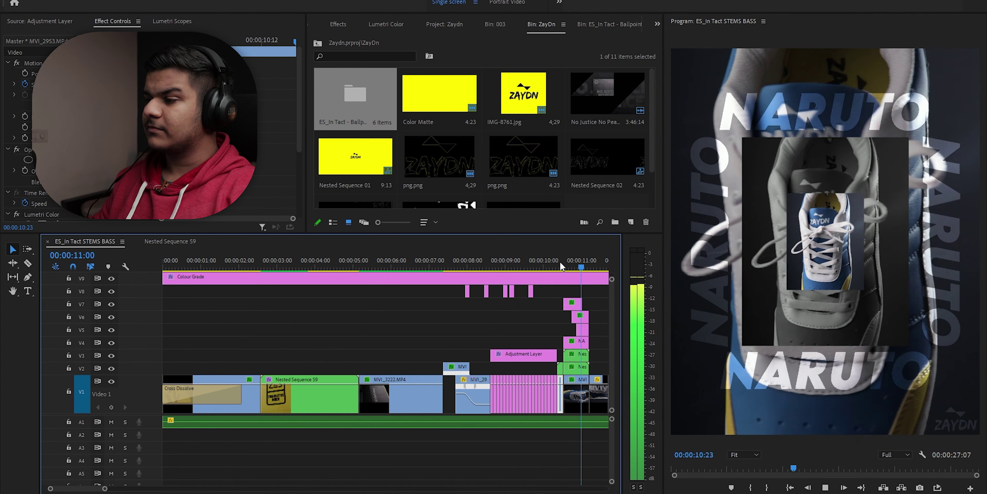
pyautogui.press('space')
# Review the close-up lace shot that follows the layered NARUTO section, around 00:00:11:07, and play it on.
pyautogui.click(457, 269)
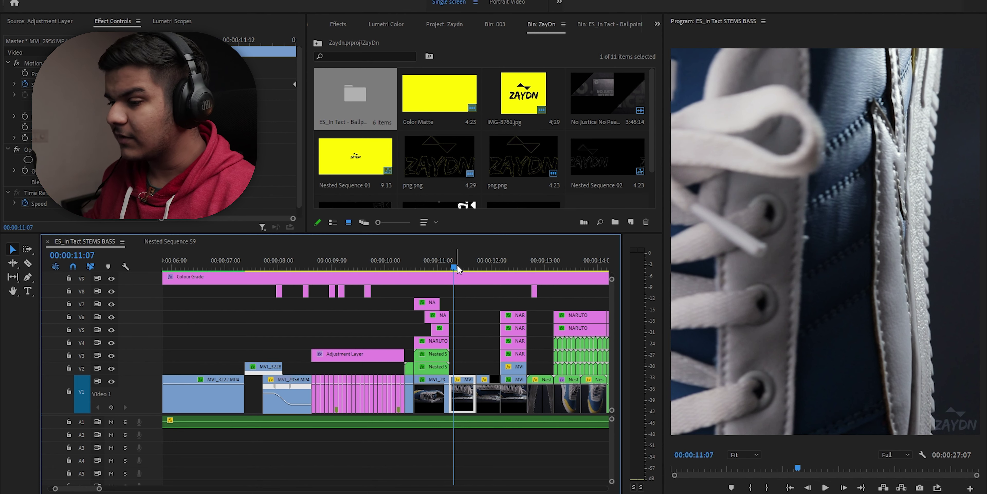
pyautogui.press('Left')
pyautogui.press('Left')
pyautogui.moveTo(453, 270)
pyautogui.mouseDown()
pyautogui.moveTo(469, 270)
pyautogui.moveTo(452, 279)
pyautogui.moveTo(468, 283)
pyautogui.moveTo(458, 276)
pyautogui.mouseUp()
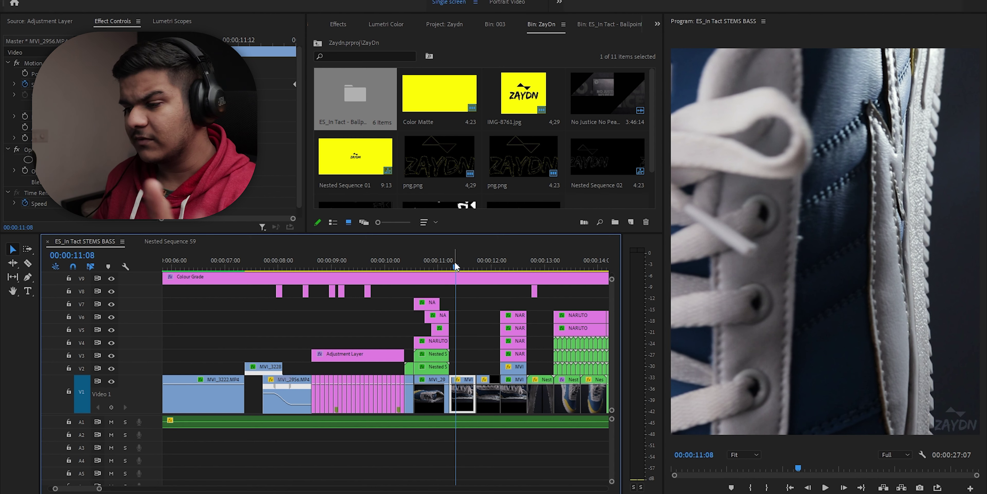
pyautogui.press('space')
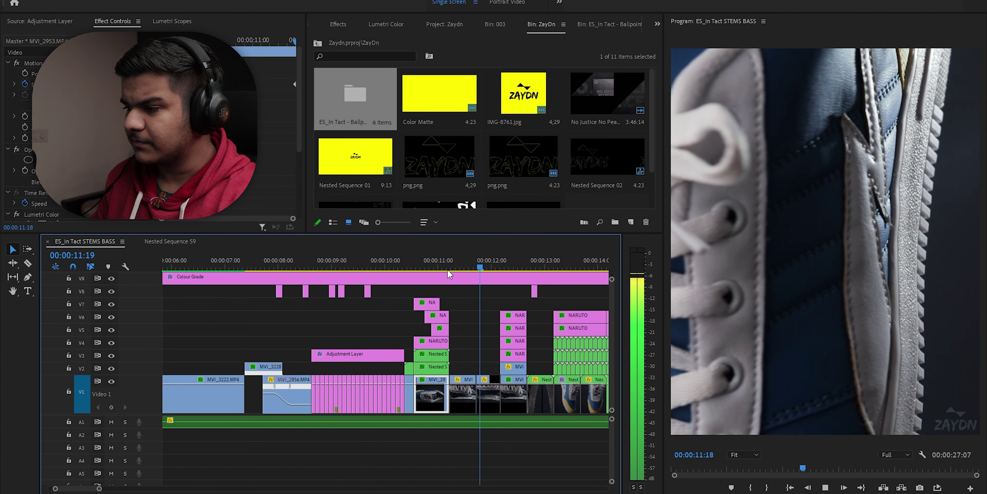
# Examine the split-screen NARUTO shot at 00:00:12:08 and advance through its frames into the mirrored sole shot.
pyautogui.click(509, 264)
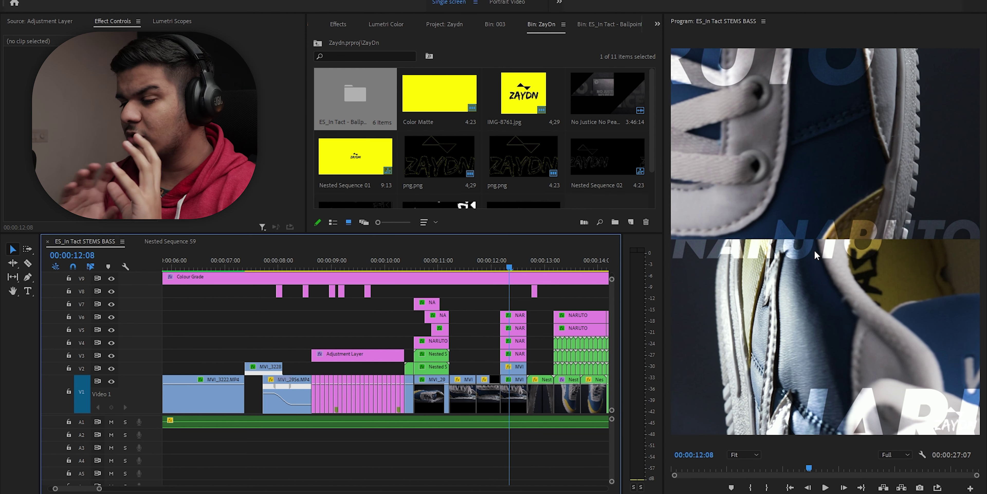
pyautogui.moveTo(513, 264); pyautogui.dragTo(514, 265)
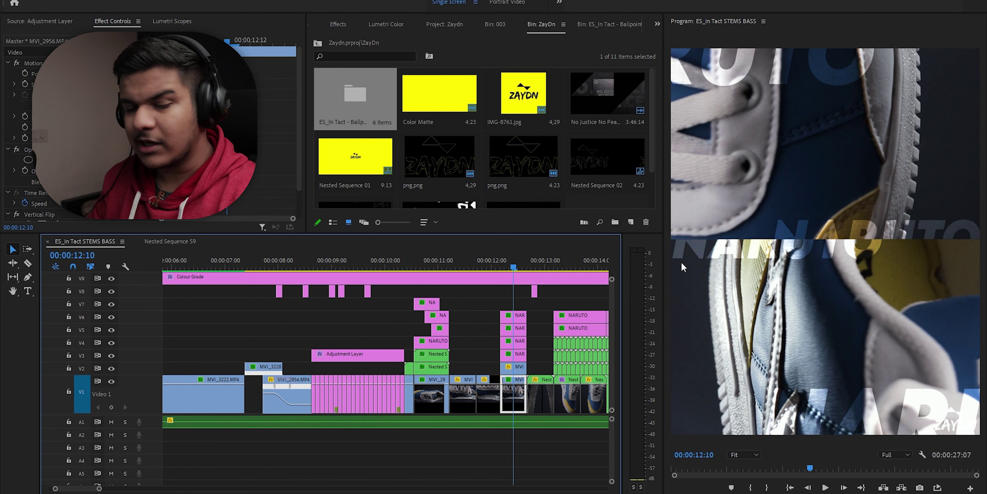
pyautogui.press('Right')
pyautogui.press('Right')
pyautogui.press('Right')
pyautogui.press('Right')
pyautogui.press('Right')
pyautogui.press('Right')
pyautogui.press('Right')
pyautogui.press('Right')
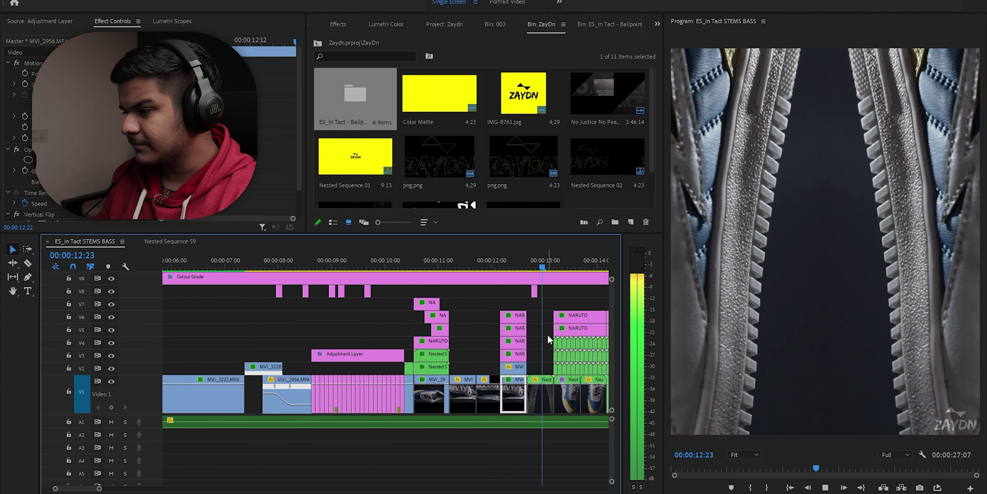
# Replay the mirrored sole shot and open its nested sequence, Nested Sequence 13, at the first frame.
pyautogui.moveTo(532, 266); pyautogui.dragTo(530, 270)
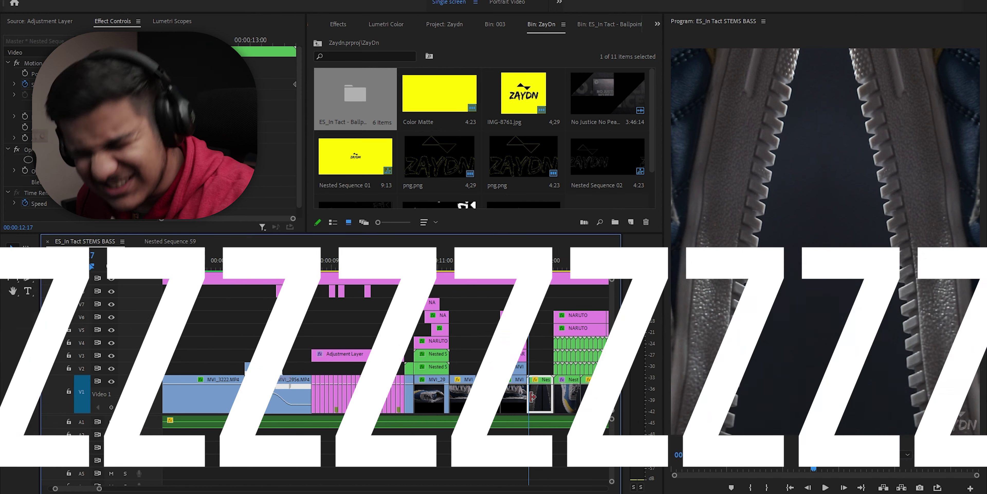
pyautogui.press('space')
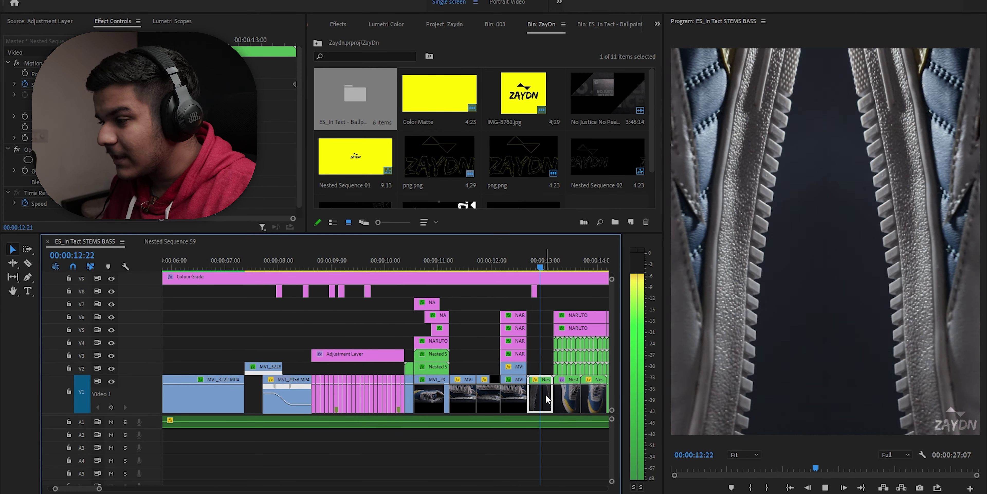
pyautogui.doubleClick(546, 394)
pyautogui.moveTo(174, 488); pyautogui.dragTo(86, 488)
pyautogui.moveTo(174, 265); pyautogui.dragTo(163, 267)
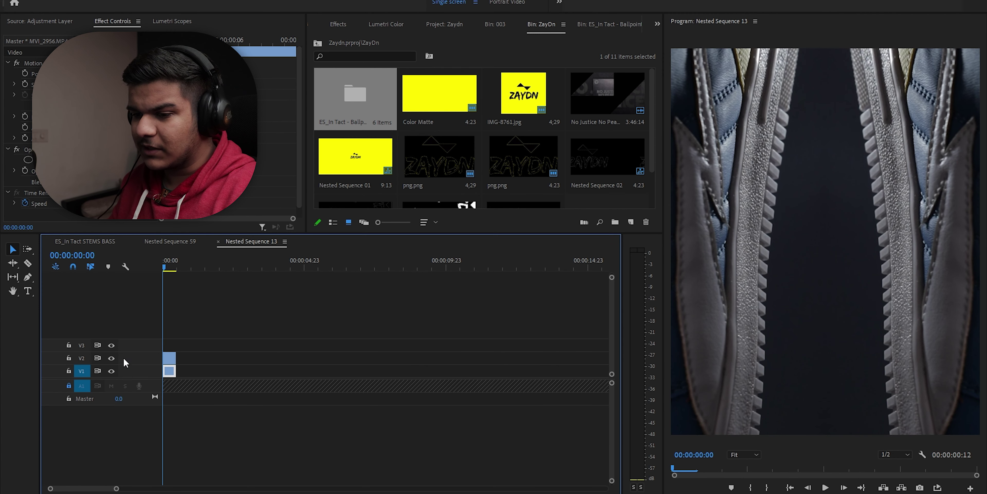
# Hide track V2 in Nested Sequence 13 to play one half alone, then restore it and replay both halves.
pyautogui.click(112, 358)
pyautogui.press('space')
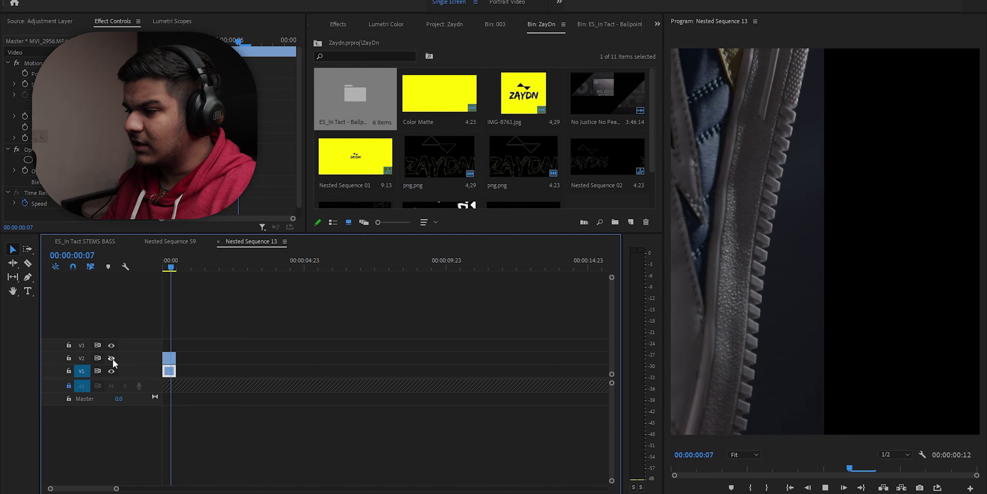
pyautogui.press('Home')
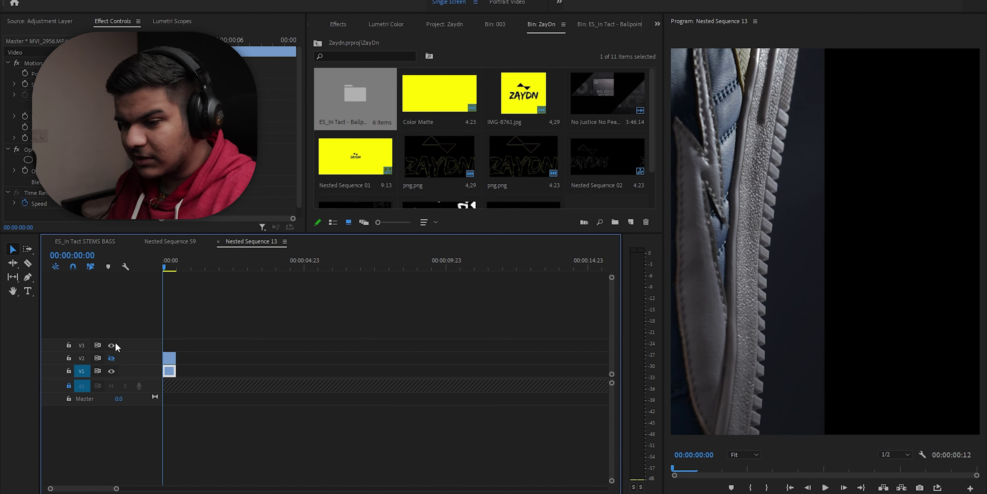
pyautogui.click(112, 358)
pyautogui.press('space')
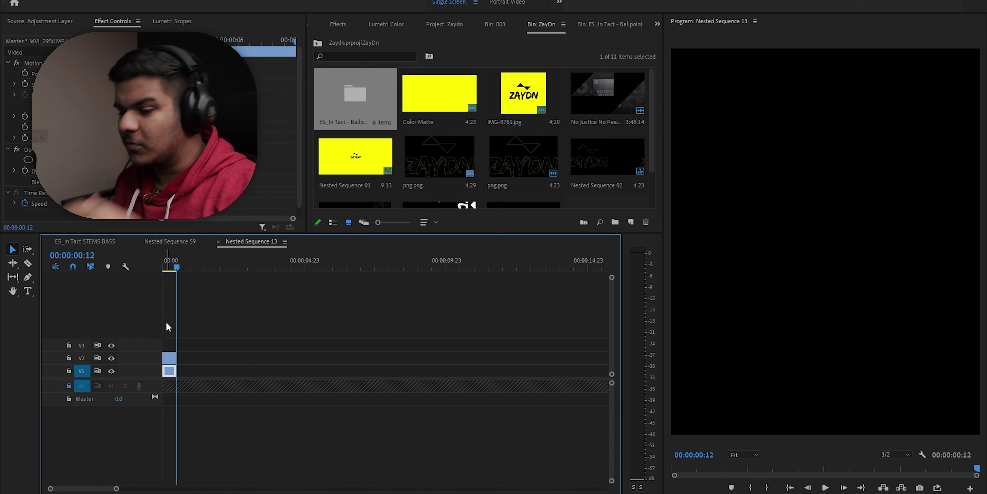
# Return to the ES_In Tact STEMS BASS sequence and review the mirrored sole shot and the V8 clip above it.
pyautogui.click(95, 240)
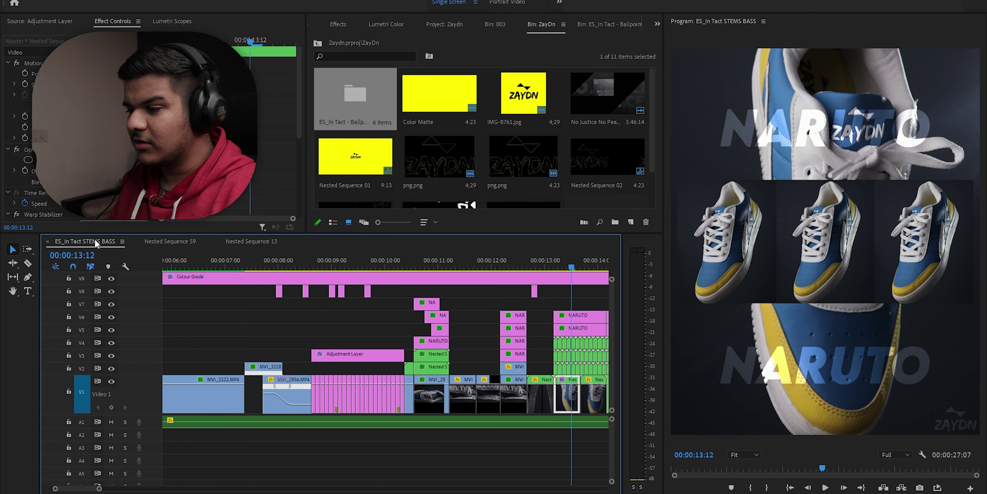
pyautogui.click(533, 267)
pyautogui.press('Right')
pyautogui.press('Right')
pyautogui.press('Right')
pyautogui.press('Right')
pyautogui.press('Right')
pyautogui.press('Right')
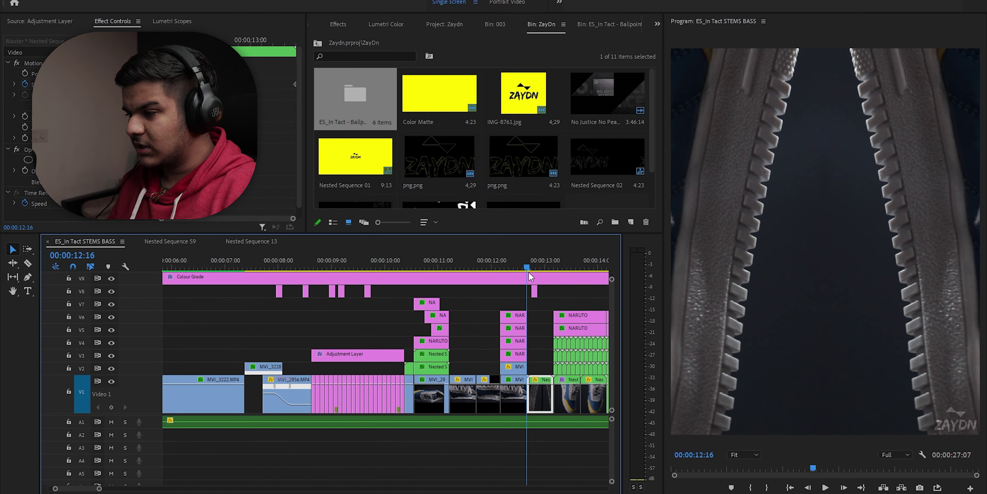
pyautogui.press('space')
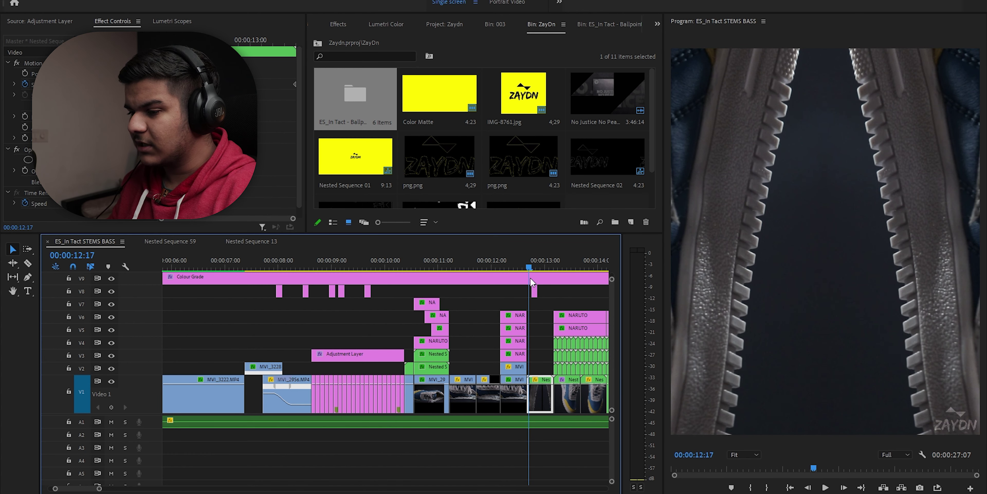
pyautogui.press('space')
pyautogui.click(534, 290)
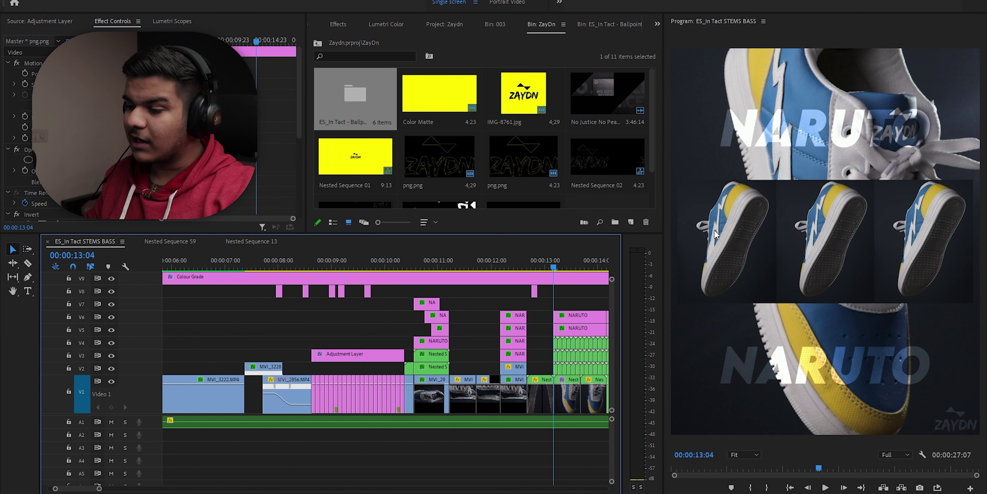
# Hide tracks V2, V3 and V4 and play the NARUTO section from 00:00:13:04 without the small shoe photos.
pyautogui.click(111, 368)
pyautogui.click(111, 355)
pyautogui.click(112, 342)
pyautogui.press('space')
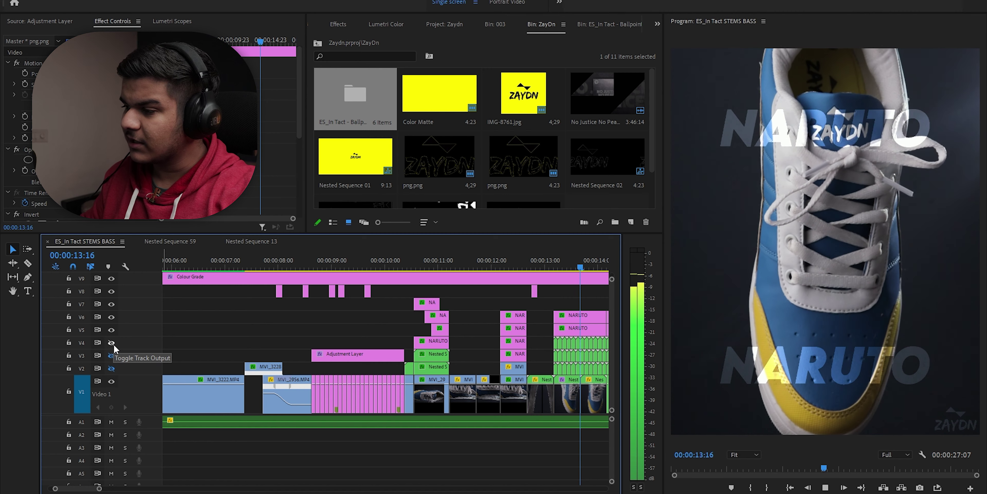
pyautogui.press('space')
# Restore the output of tracks V2, V3 and V4 and replay the NARUTO photo section from 00:00:13:04.
pyautogui.hscroll(-10, 282, 363)
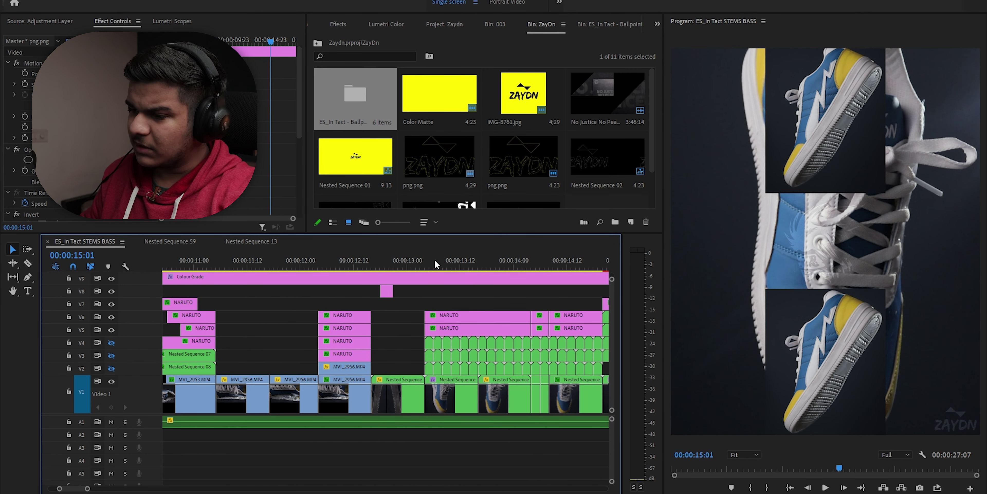
pyautogui.click(428, 264)
pyautogui.click(111, 368)
pyautogui.click(112, 355)
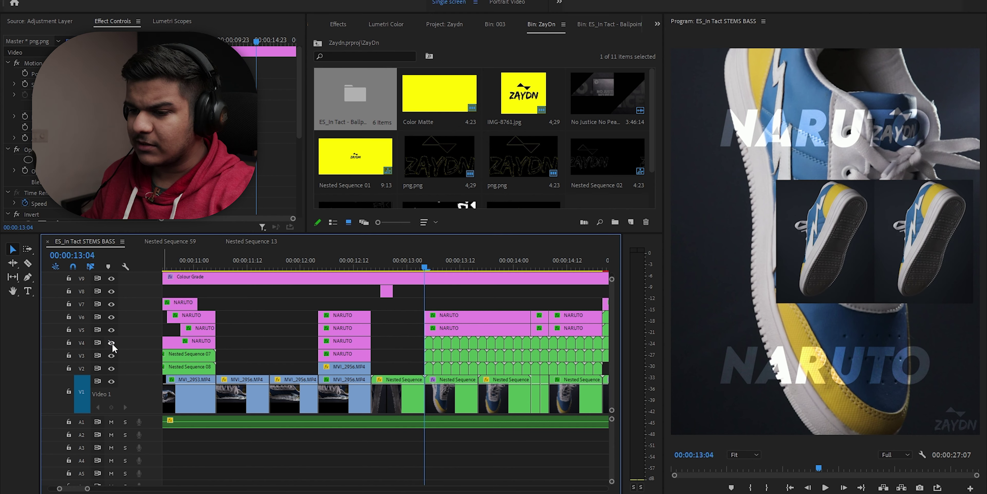
pyautogui.click(111, 342)
pyautogui.press('space')
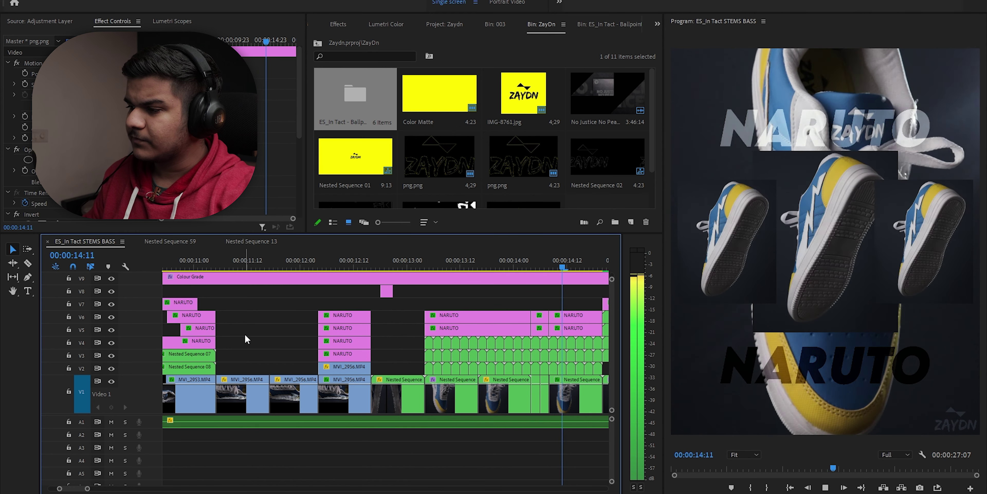
pyautogui.press('space')
# Play the NARUTO photo section again from 00:00:13:05 into the collage above Nested Sequence 10.
pyautogui.scroll(-3, 263, 300)
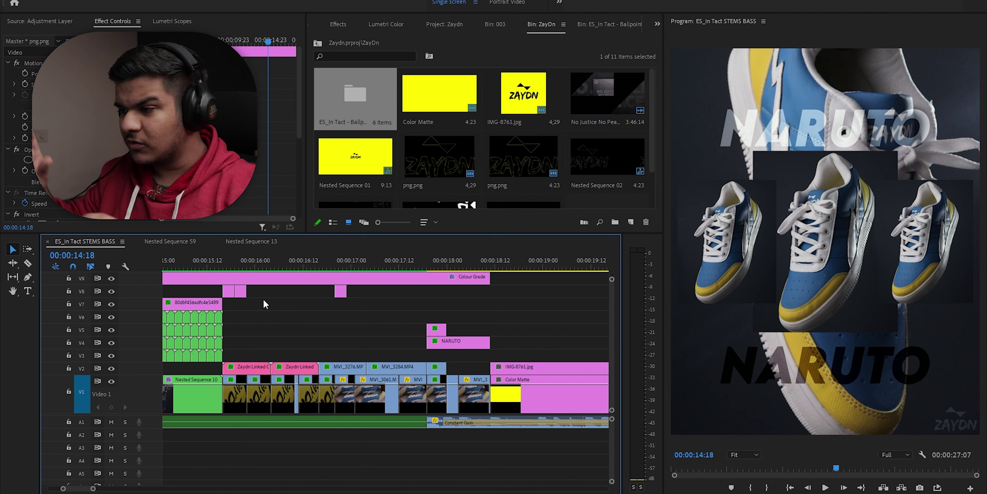
pyautogui.scroll(5, 327, 321)
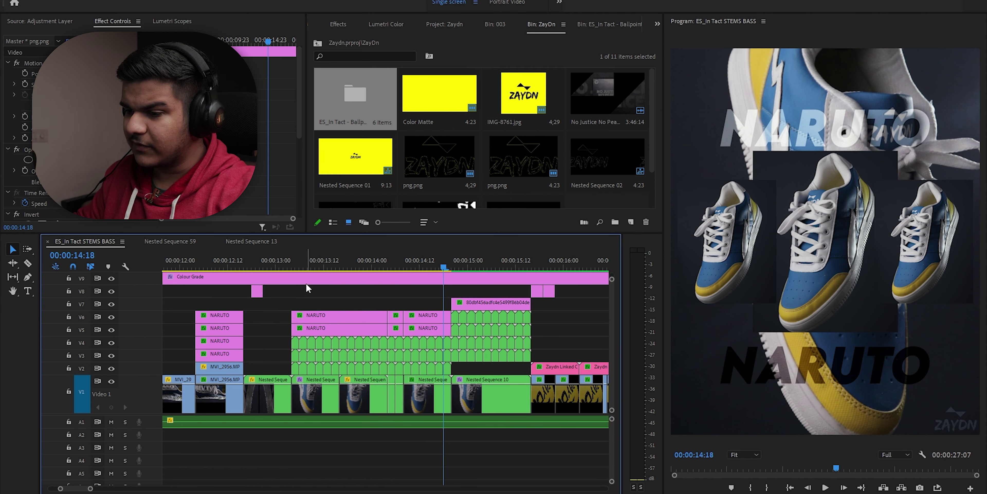
pyautogui.click(295, 266)
pyautogui.click(340, 298)
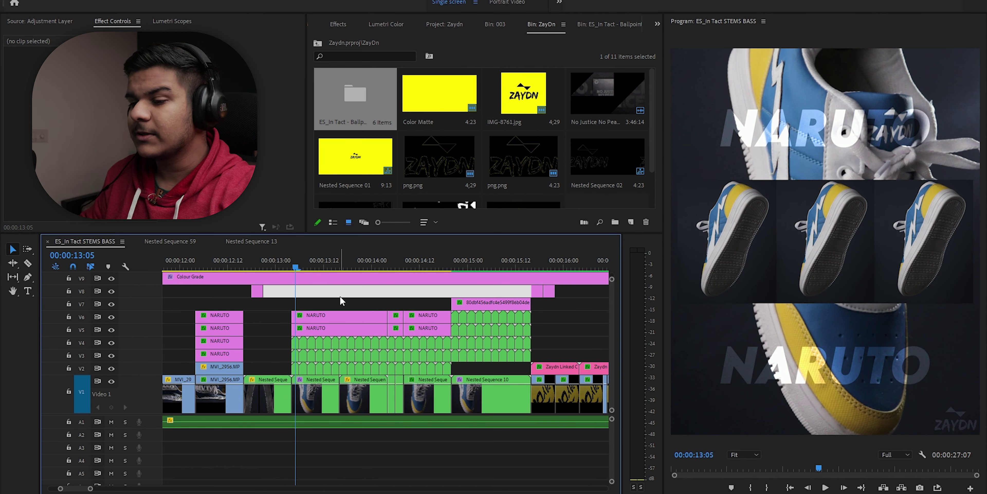
pyautogui.press('space')
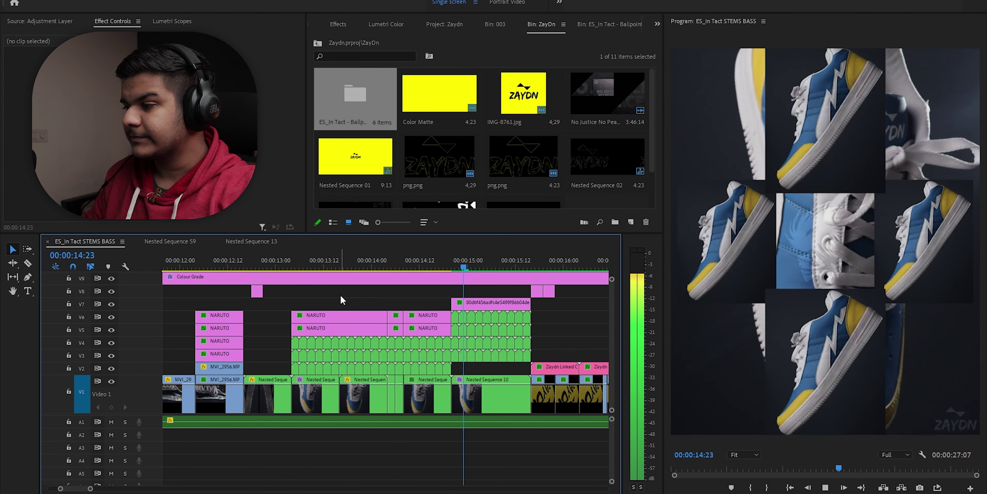
# Scrub through the shoe-photo collage above Nested Sequence 10 from 00:00:14:21 and save the project.
pyautogui.moveTo(441, 259); pyautogui.dragTo(458, 259)
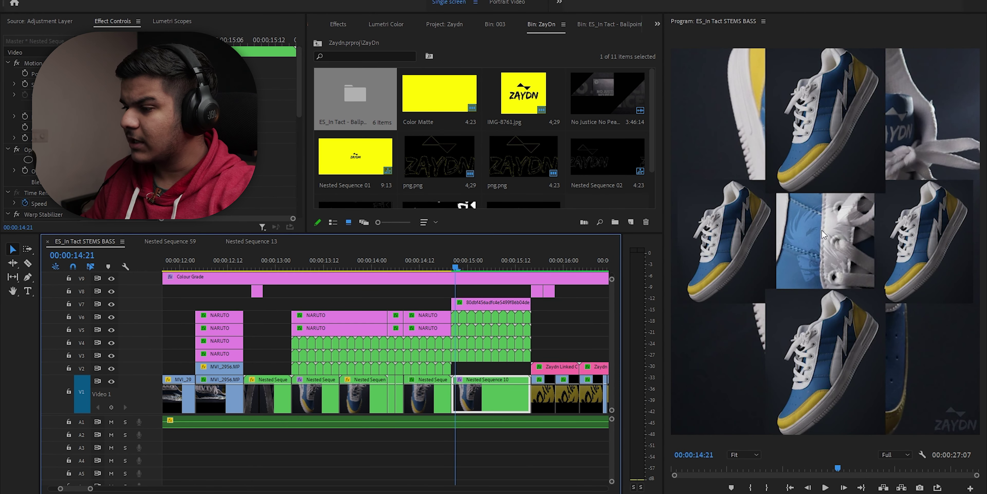
pyautogui.moveTo(468, 260); pyautogui.dragTo(531, 262)
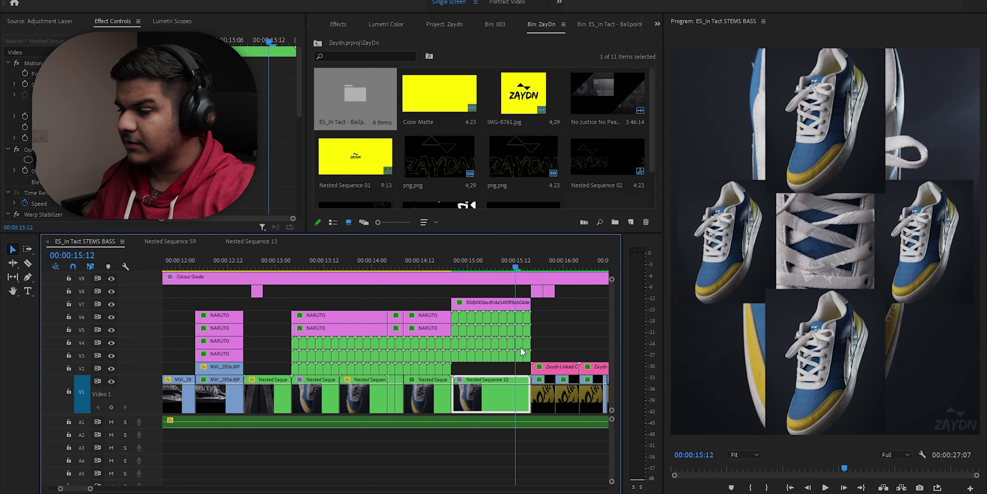
pyautogui.hotkey('ctrl', 's')
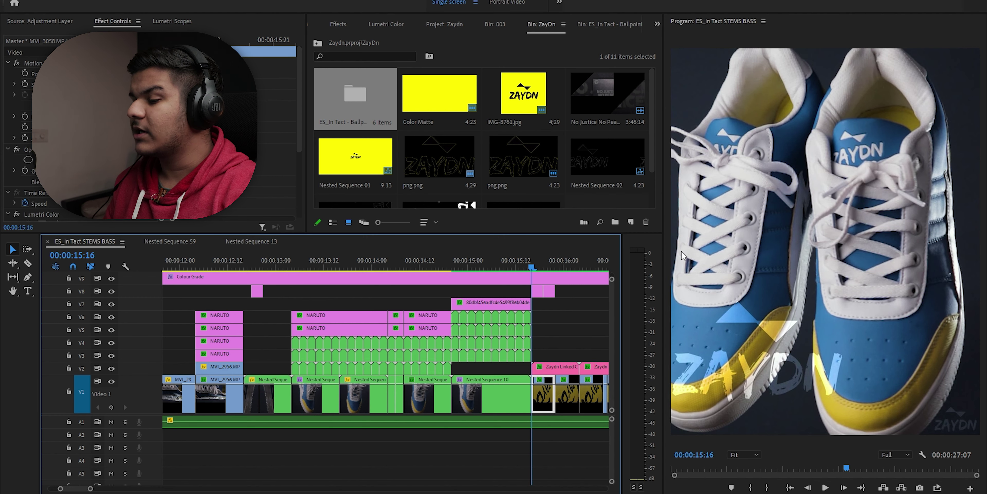
# Scrub and play the double-shoe shots beneath the Zaydn Linked Comp clips, from 00:00:15:22 into the following close-ups.
pyautogui.click(556, 260)
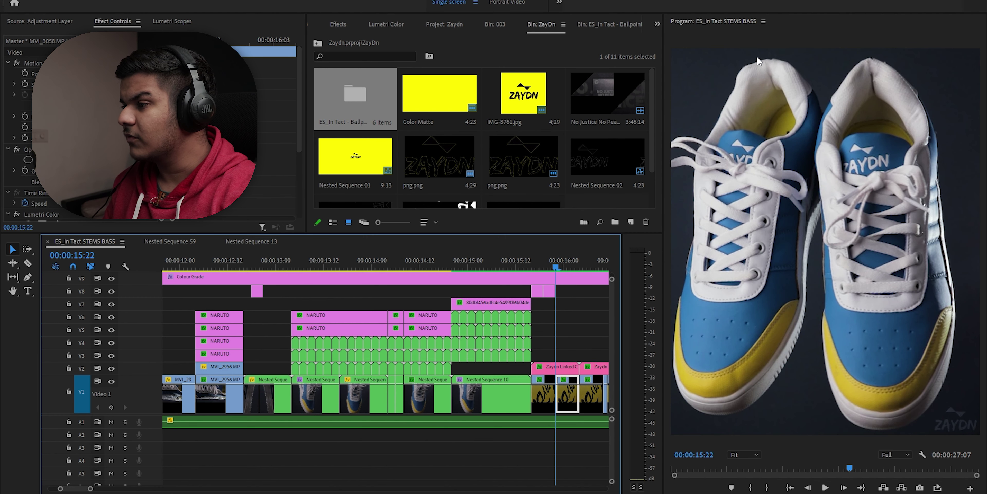
pyautogui.moveTo(556, 265); pyautogui.dragTo(528, 278)
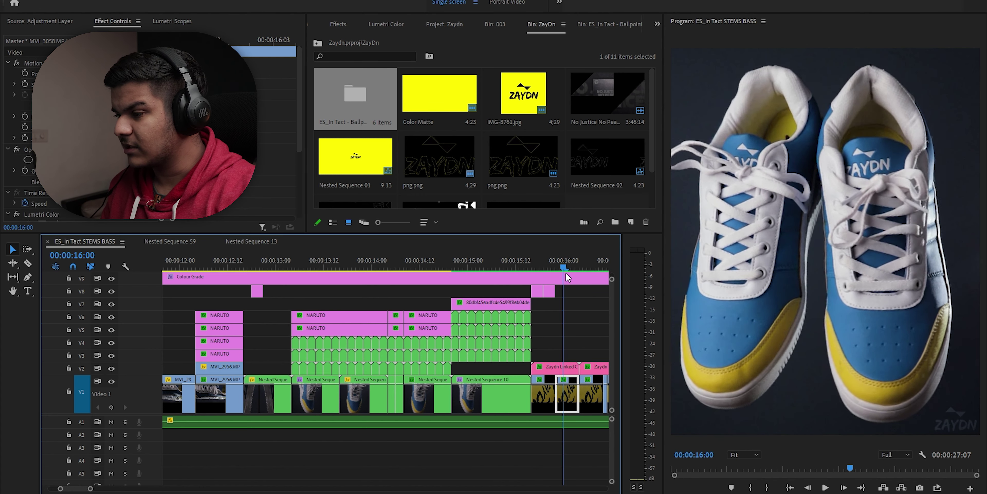
pyautogui.click(440, 308)
pyautogui.press('space')
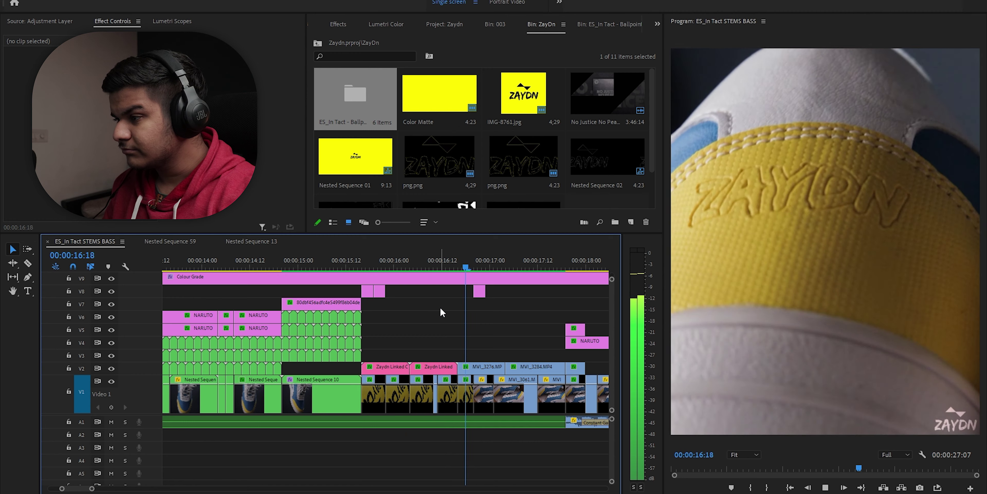
pyautogui.click(417, 262)
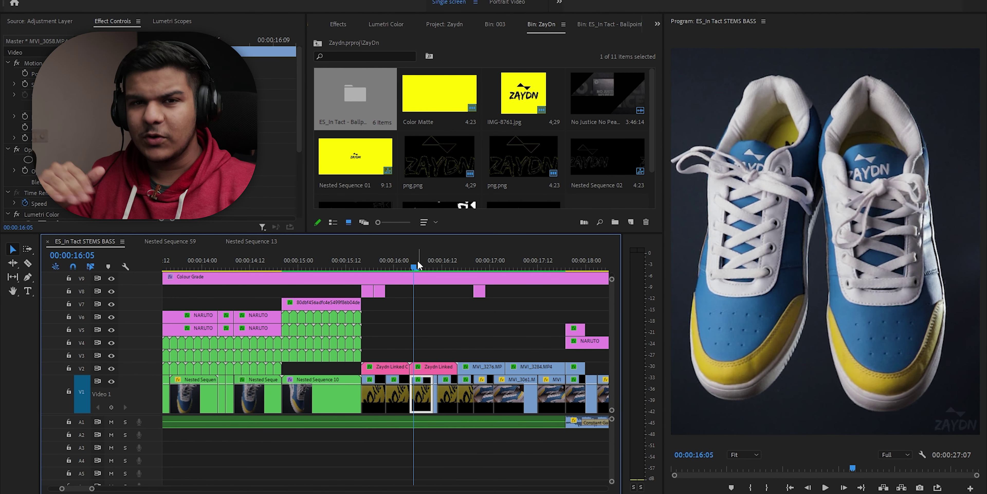
pyautogui.moveTo(417, 260); pyautogui.dragTo(492, 273)
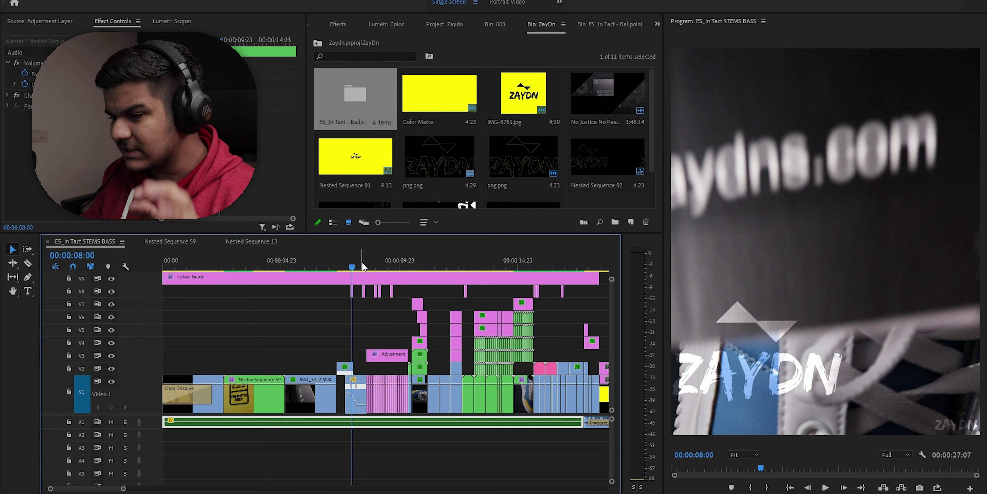
# Scrub through the transition clips on V8 after 00:00:08:00 and play the shoe-photo section around 00:00:09:14.
pyautogui.click(364, 260)
pyautogui.click(377, 261)
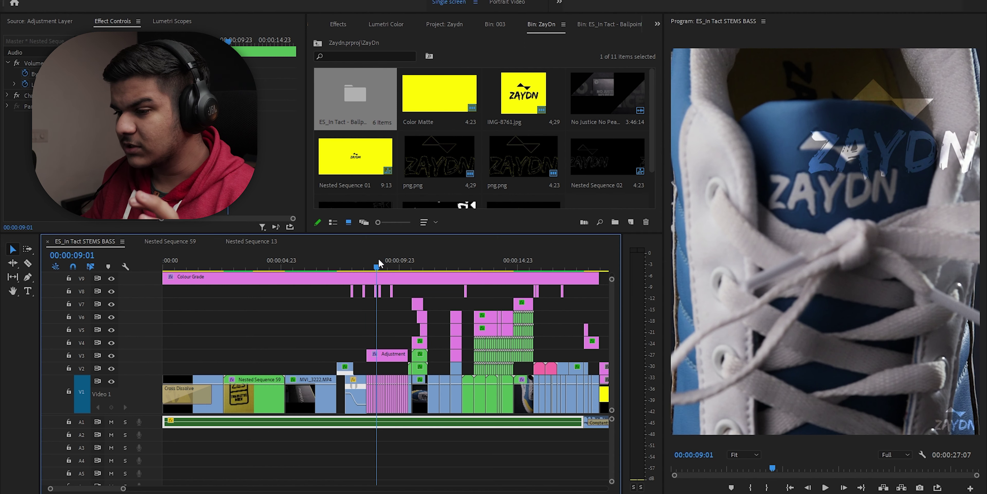
pyautogui.moveTo(378, 259); pyautogui.dragTo(391, 260)
pyautogui.press('space')
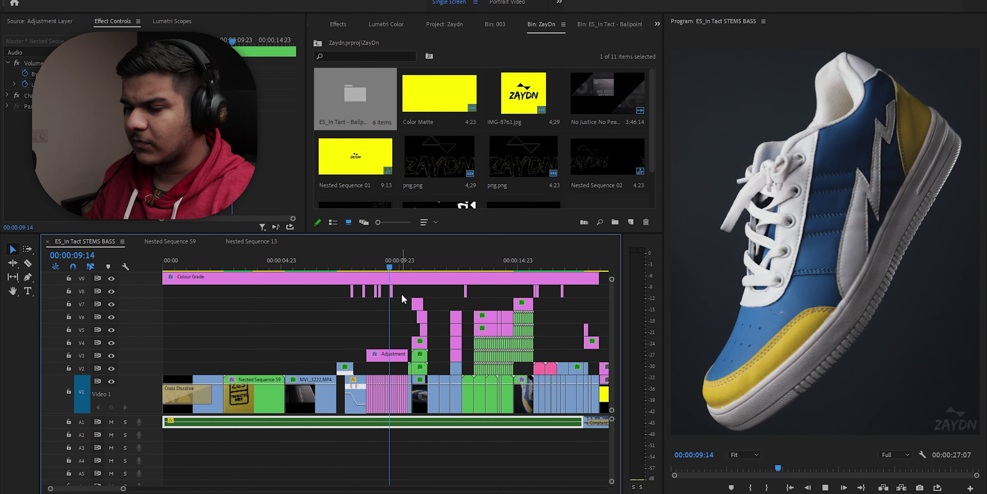
pyautogui.press('space')
# Open the nested music clip on A1 and inspect the Parametric Equalizer settings of its first No Justice No Peace clip.
pyautogui.press('Home')
pyautogui.doubleClick(150, 421)
pyautogui.doubleClick(217, 430)
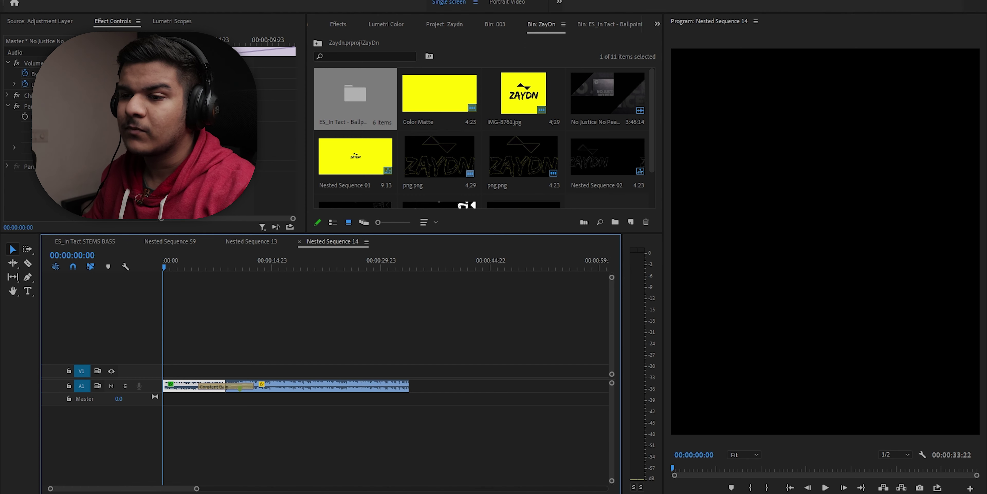
pyautogui.click(113, 127)
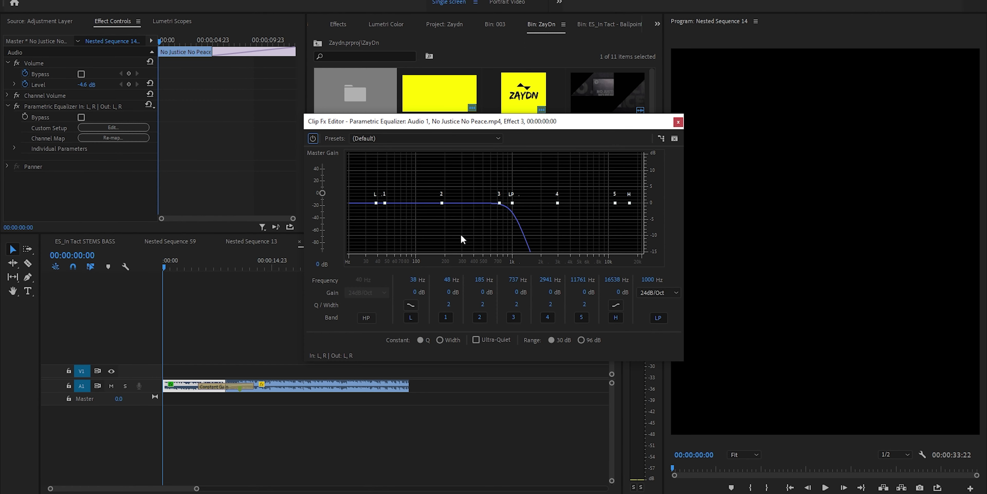
pyautogui.click(678, 122)
pyautogui.click(318, 298)
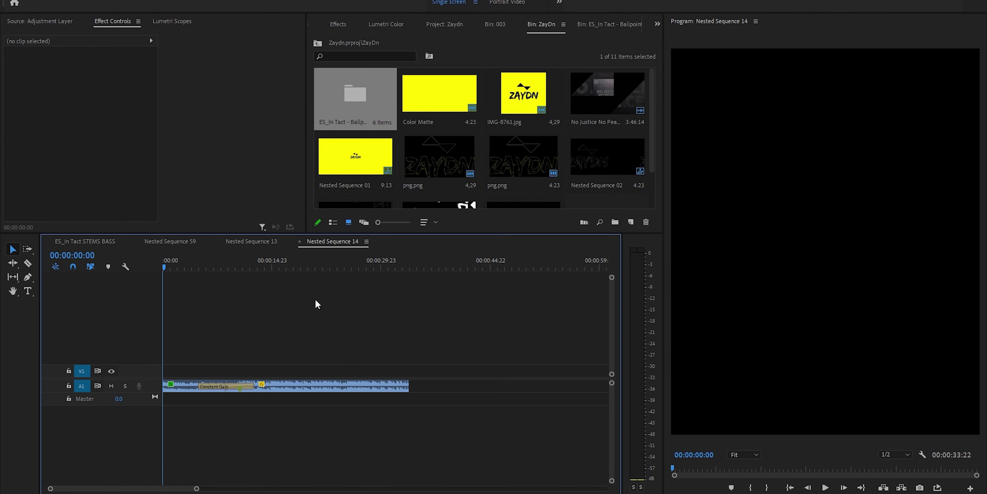
# Select the equalized first clip in Nested Sequence 14 and play its opening seconds.
pyautogui.click(192, 383)
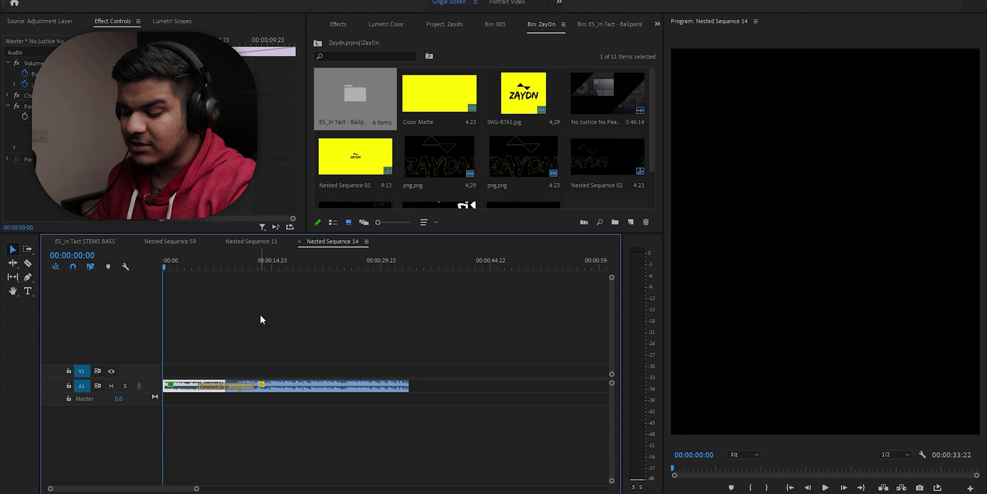
pyautogui.press('space')
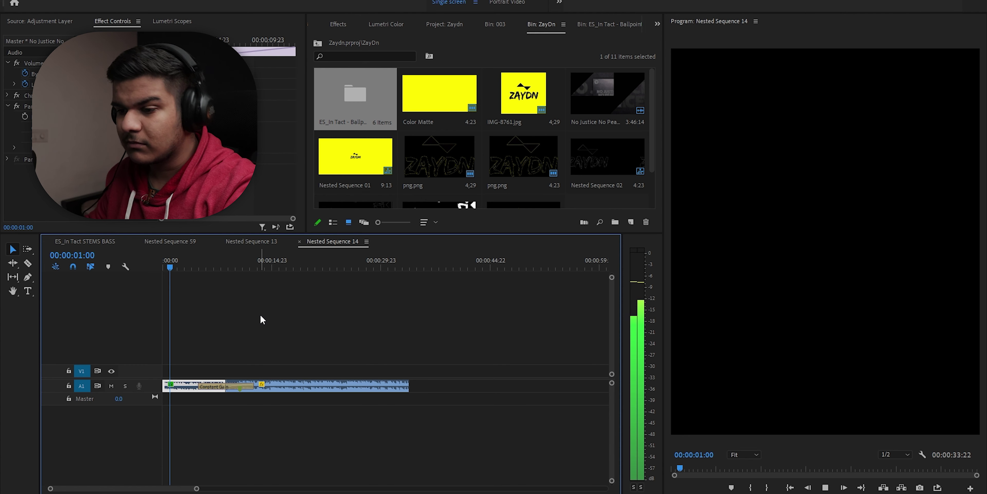
pyautogui.press('space')
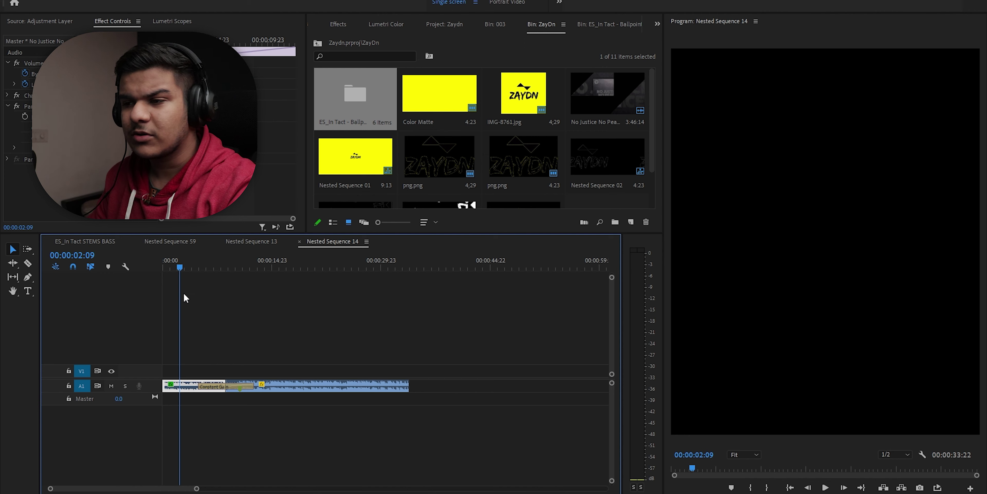
# Replay the Nested Sequence 14 music from the start through the Constant Gain transition.
pyautogui.press('Home')
pyautogui.press('\\')
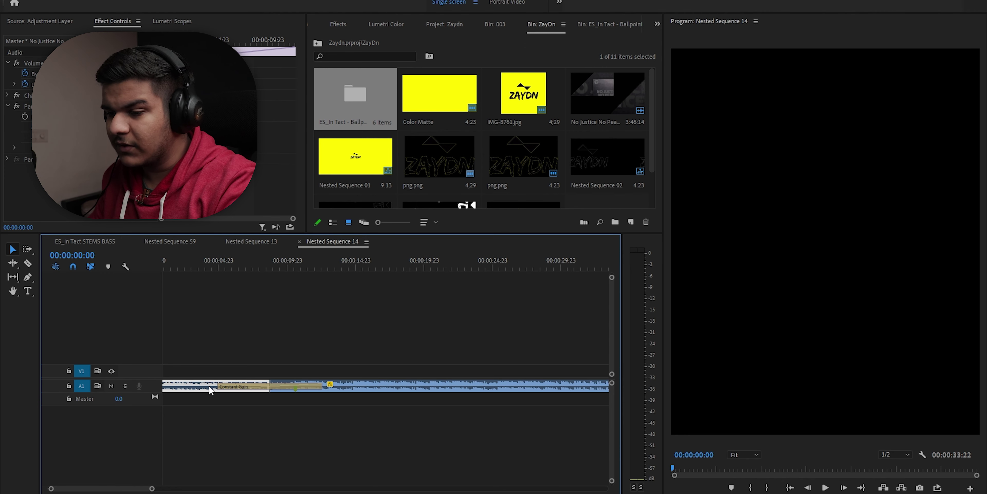
pyautogui.scroll(1, 206, 332)
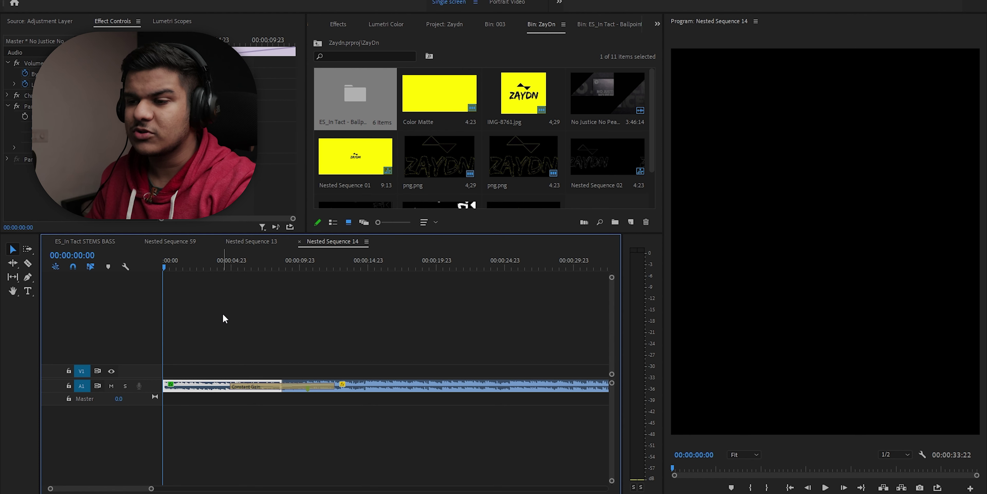
pyautogui.press('space')
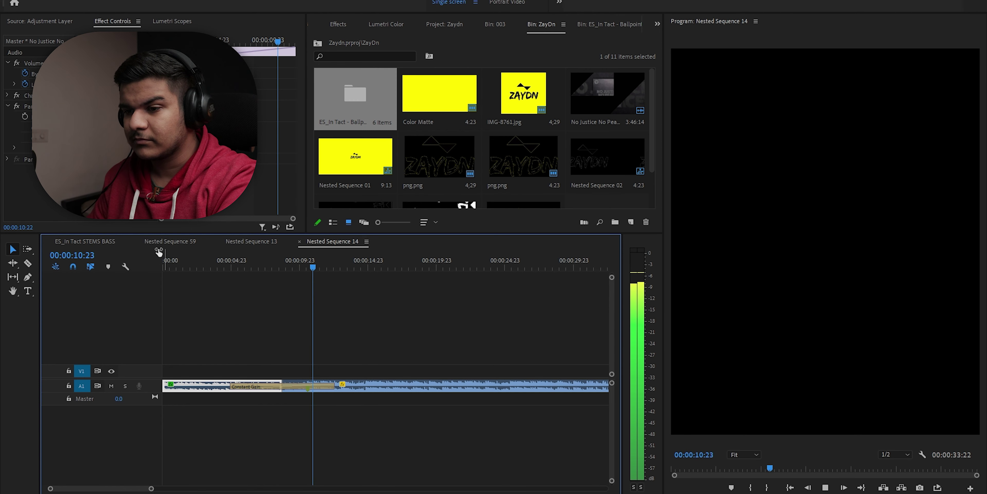
pyautogui.press('space')
pyautogui.press('-')
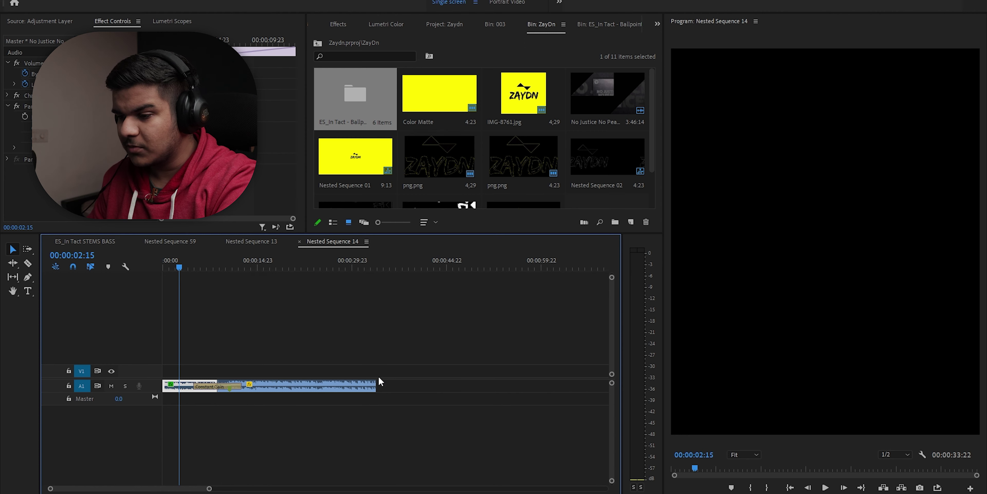
# Return to the ES_In Tact STEMS BASS sequence, review the ZAYDN logo ending, and select the No Justice No Peace.mp4 clip at 00:00:17:19.
pyautogui.moveTo(411, 385); pyautogui.dragTo(498, 386)
pyautogui.click(351, 267)
pyautogui.press('space')
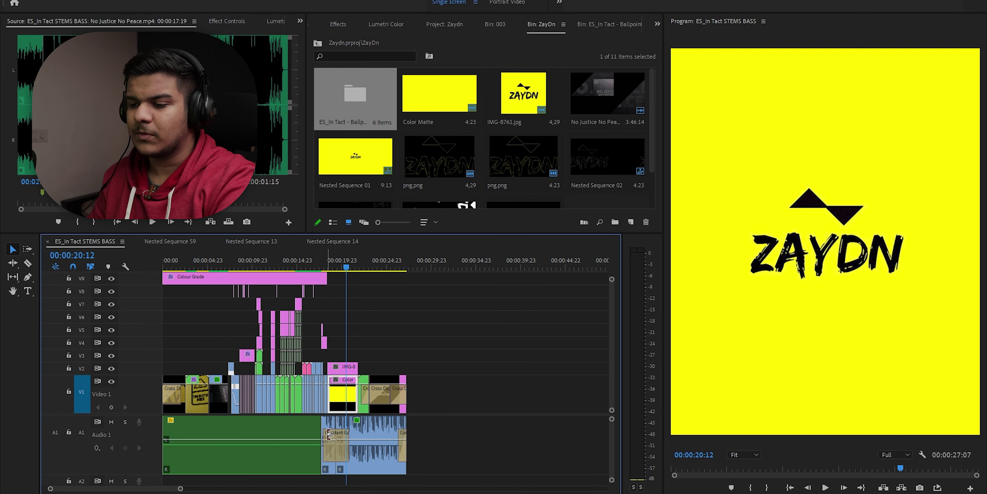
pyautogui.click(329, 423)
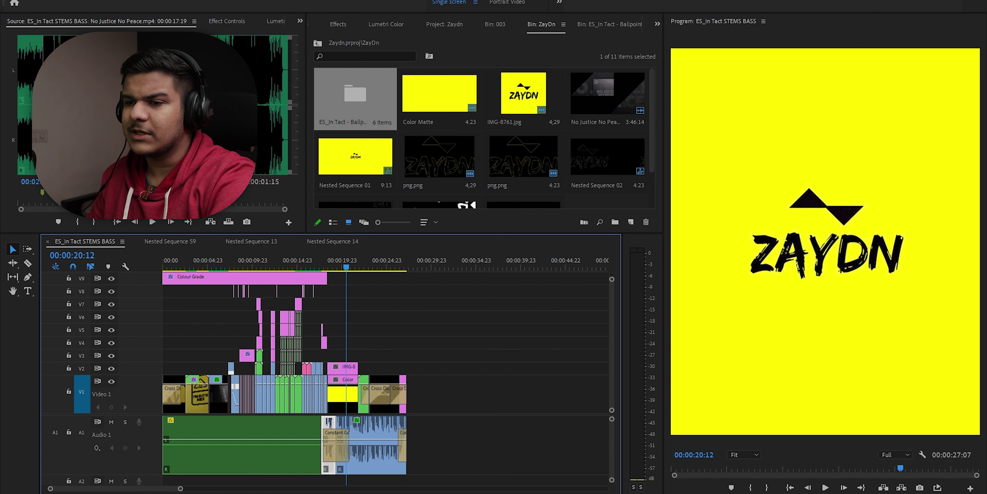
pyautogui.hotkey('shift', '2')
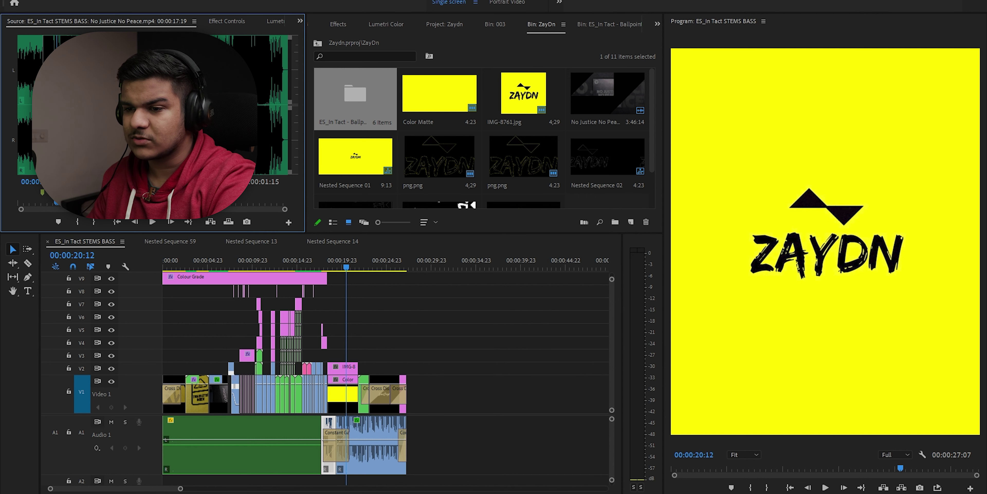